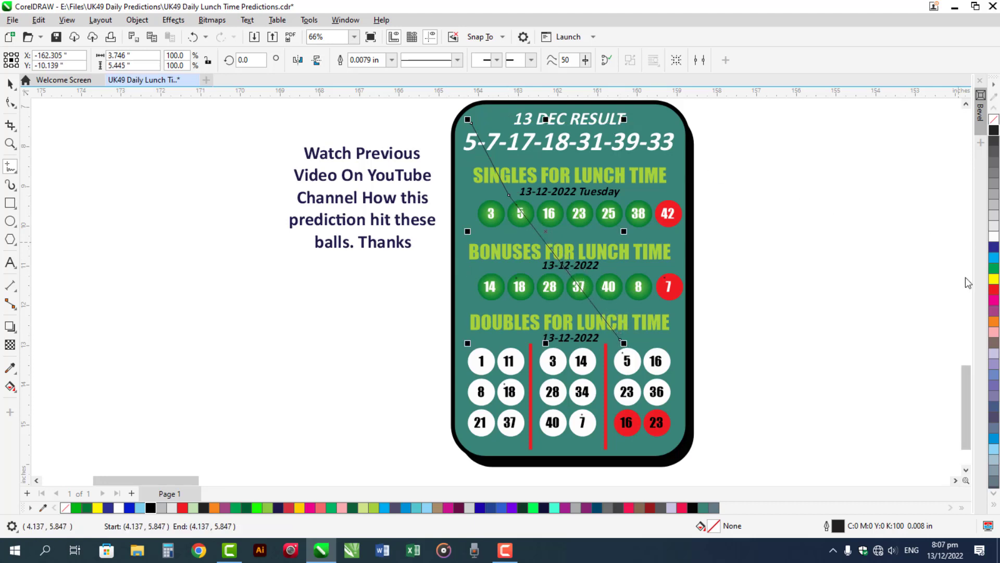
Give the line linking the three 5s on the 13 DEC card a yellow outline 0.1 in wide
right_click(994, 284)
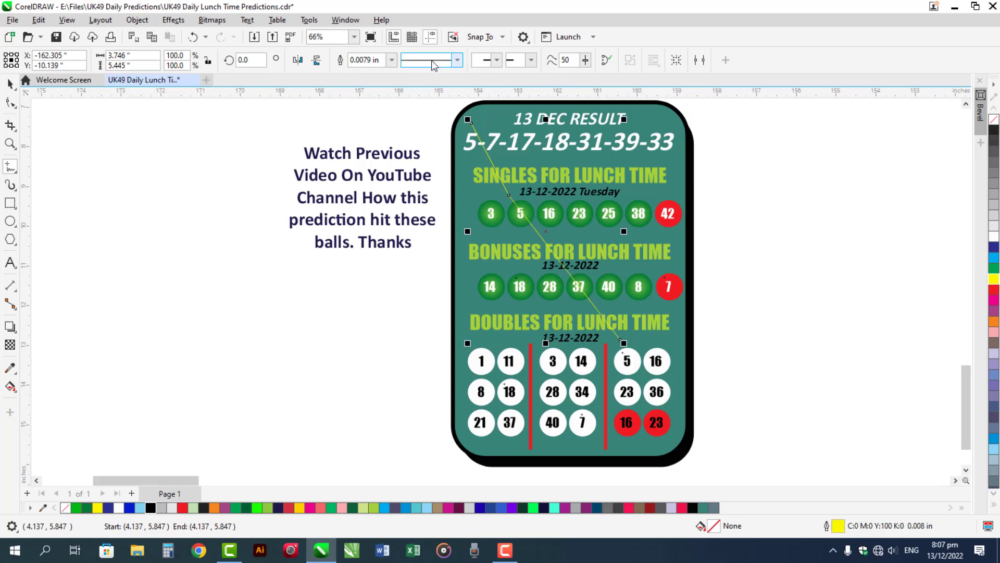
click(391, 60)
click(376, 158)
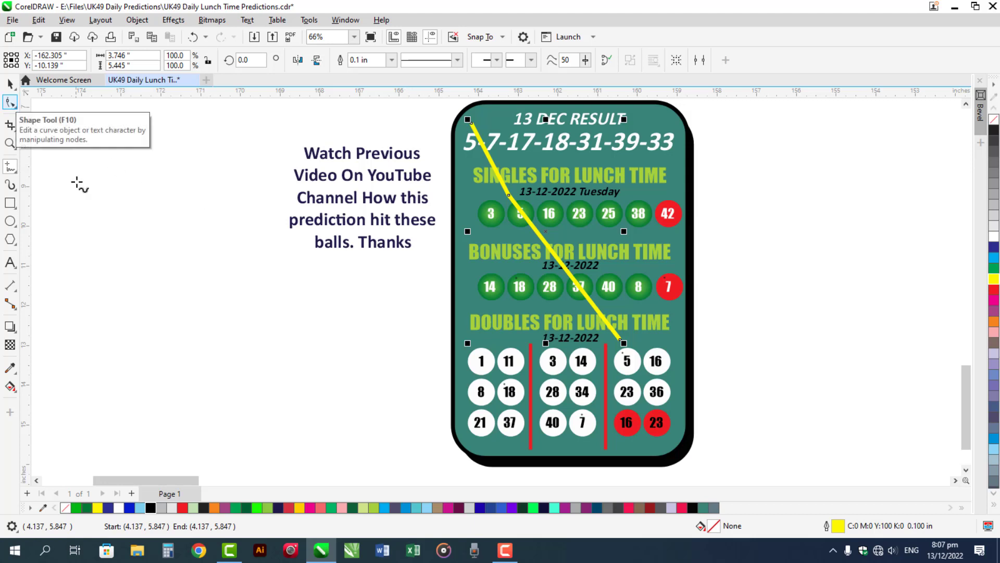
Draw a freehand line from the result's 7 through the bonus 7 to the 7 in the doubles, and colour it yellow
click(10, 220)
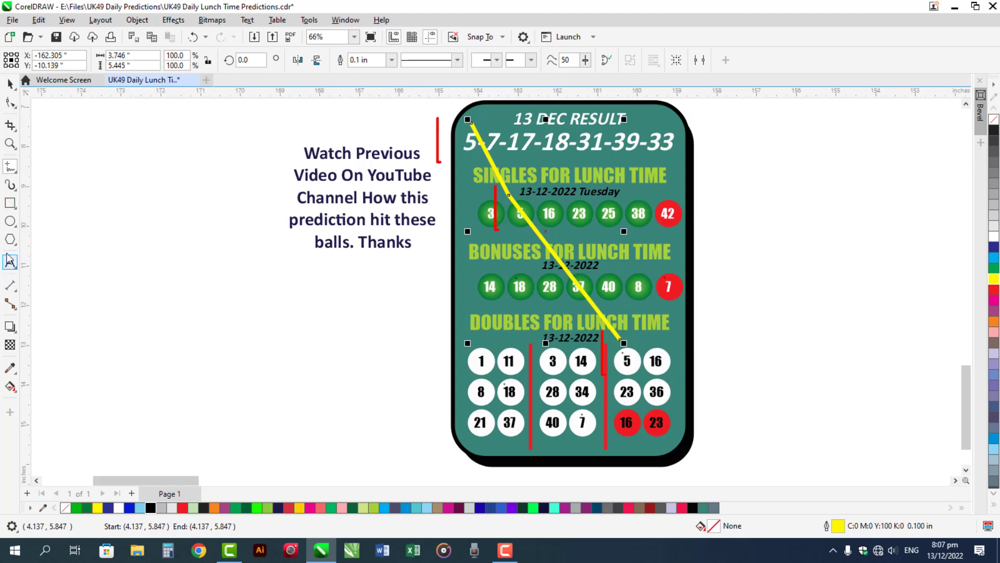
click(10, 166)
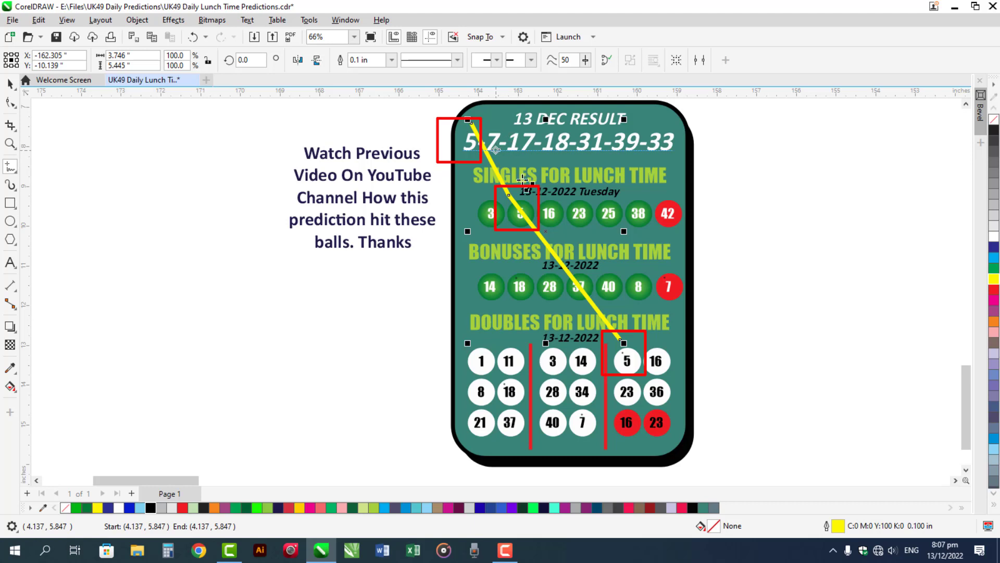
click(668, 272)
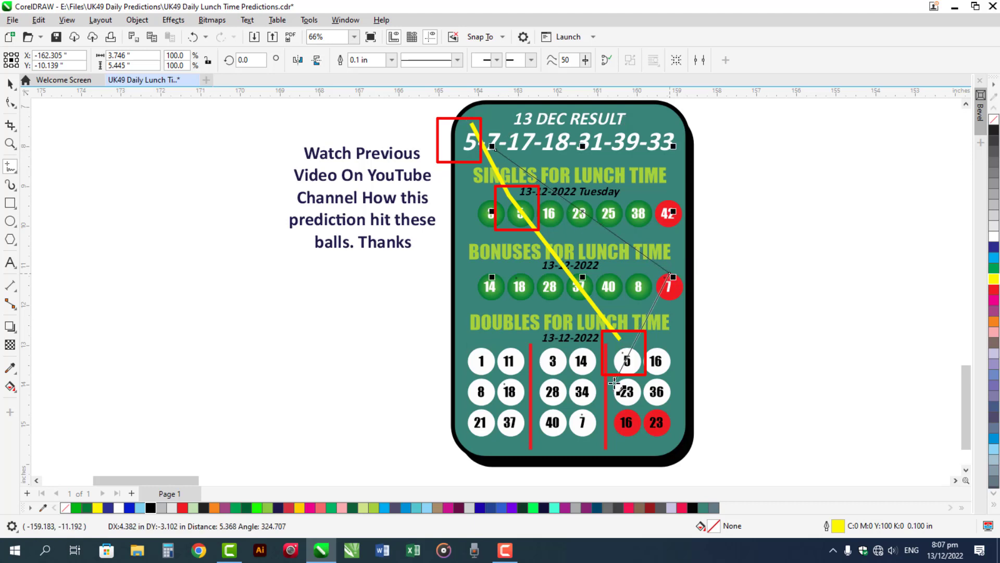
click(587, 412)
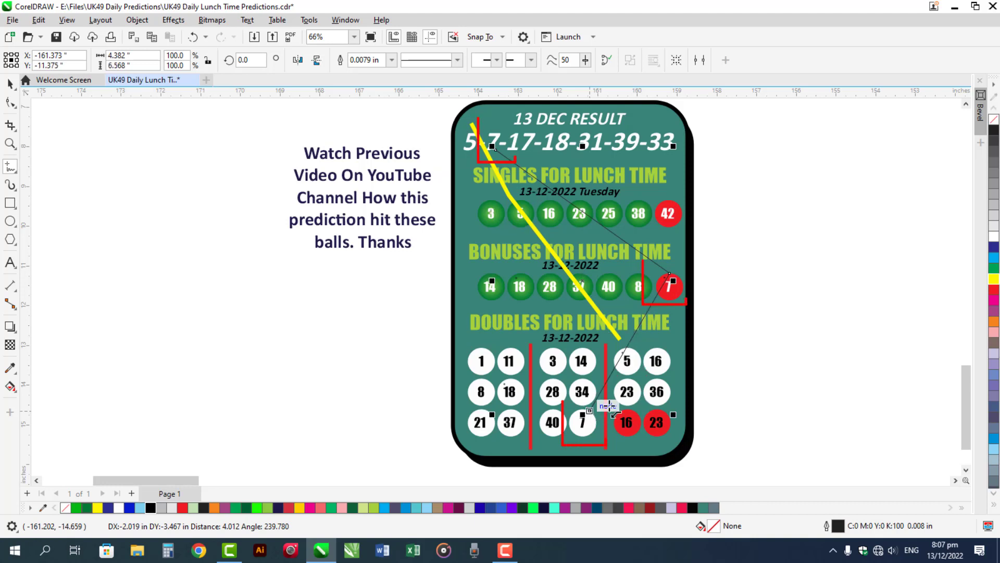
right_click(994, 280)
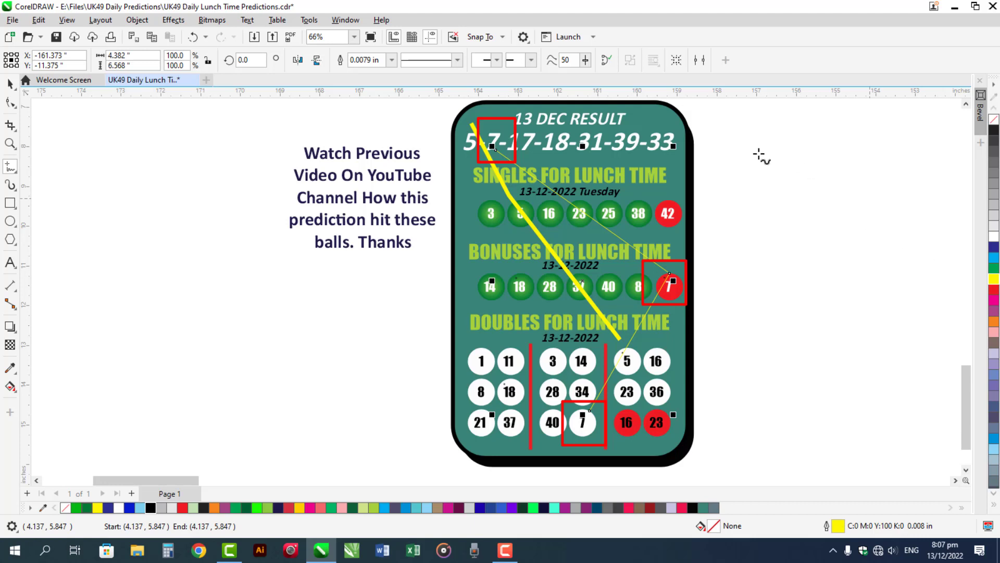
Draw a freehand line from the result's 18 through the bonus 18 to the 18 in the doubles, and colour it yellow
click(557, 150)
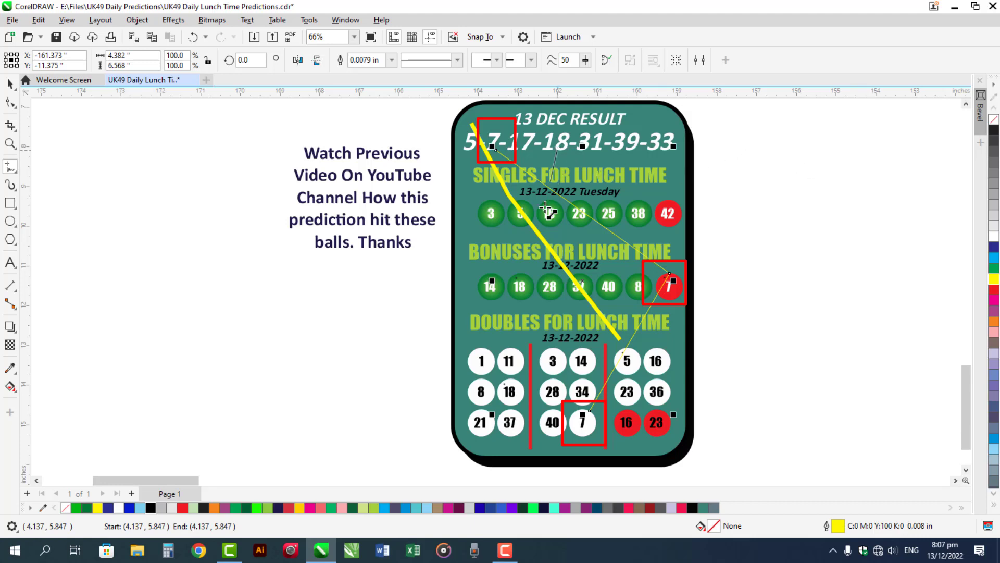
click(520, 275)
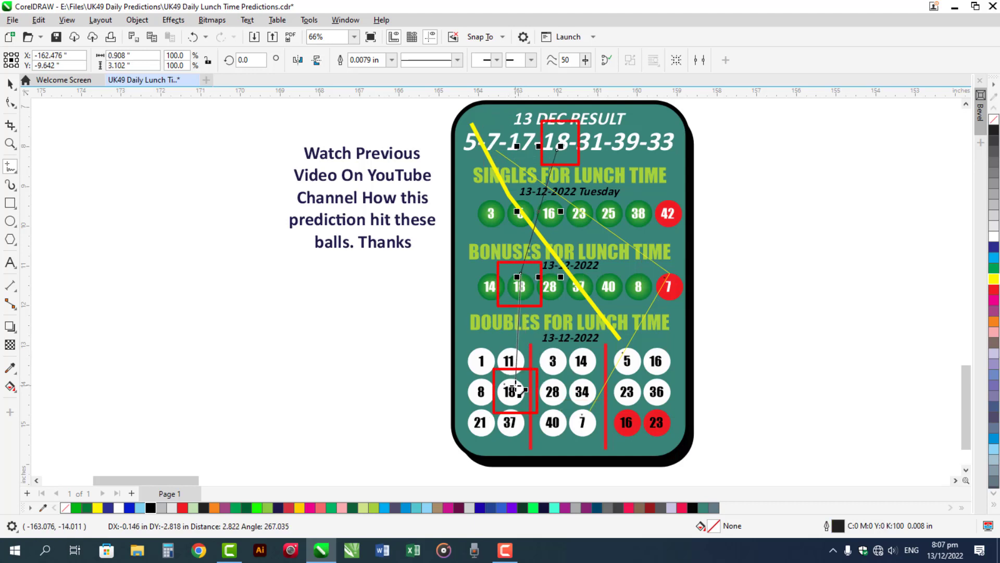
double_click(515, 389)
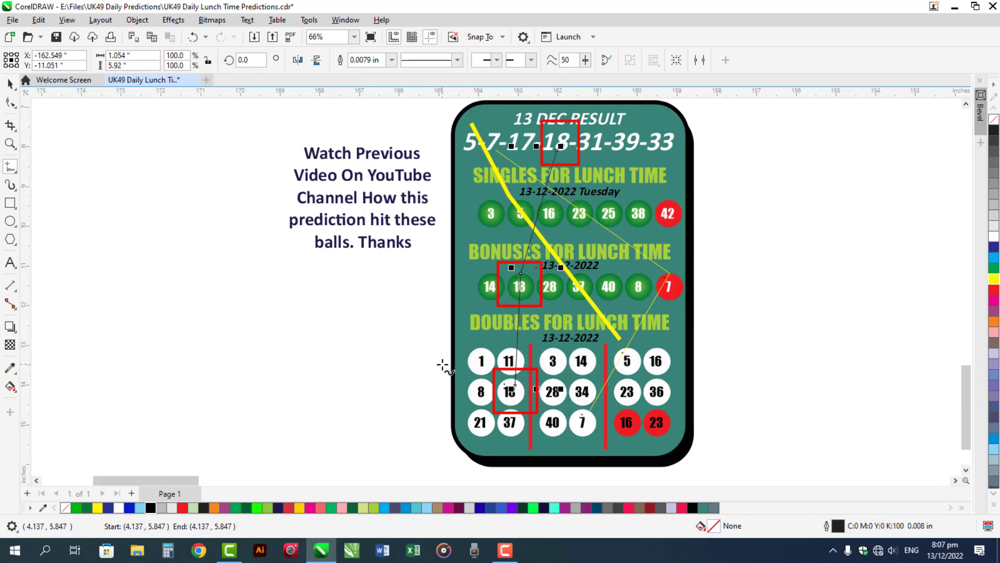
right_click(994, 279)
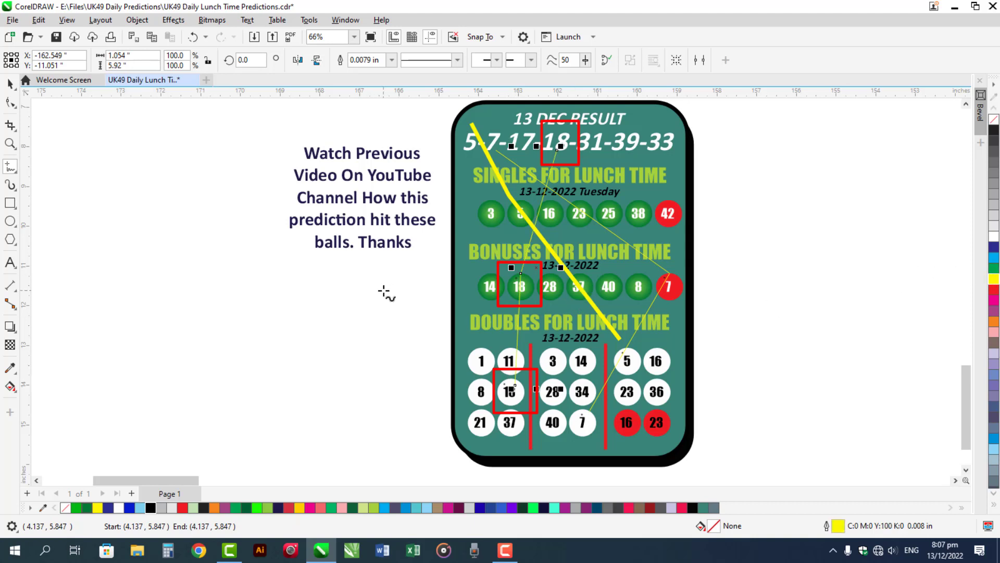
key(space)
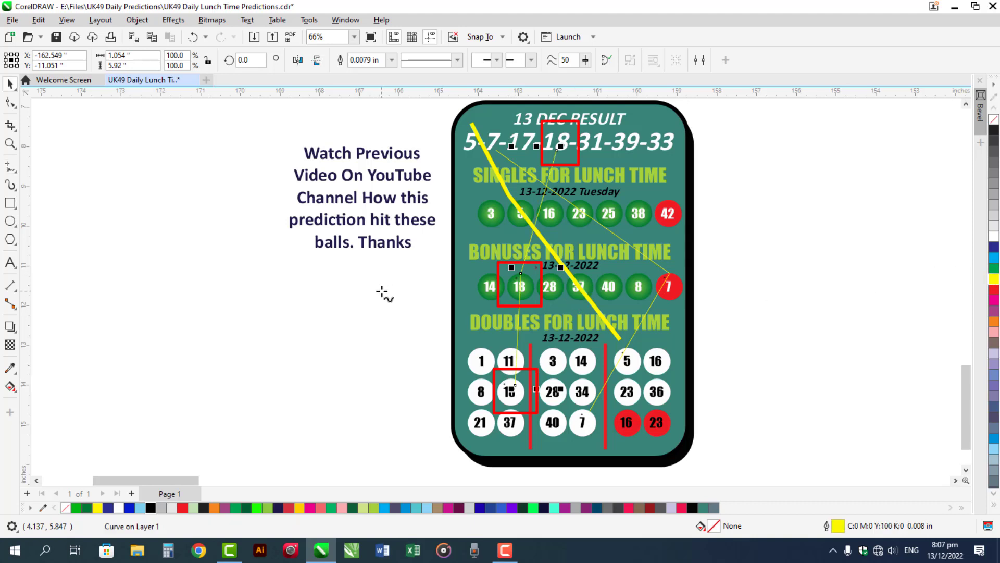
Add the lines "We hit", "Single" and "and Doubles" to the end of the note beside the 13 DEC card
double_click(408, 244)
key(Return)
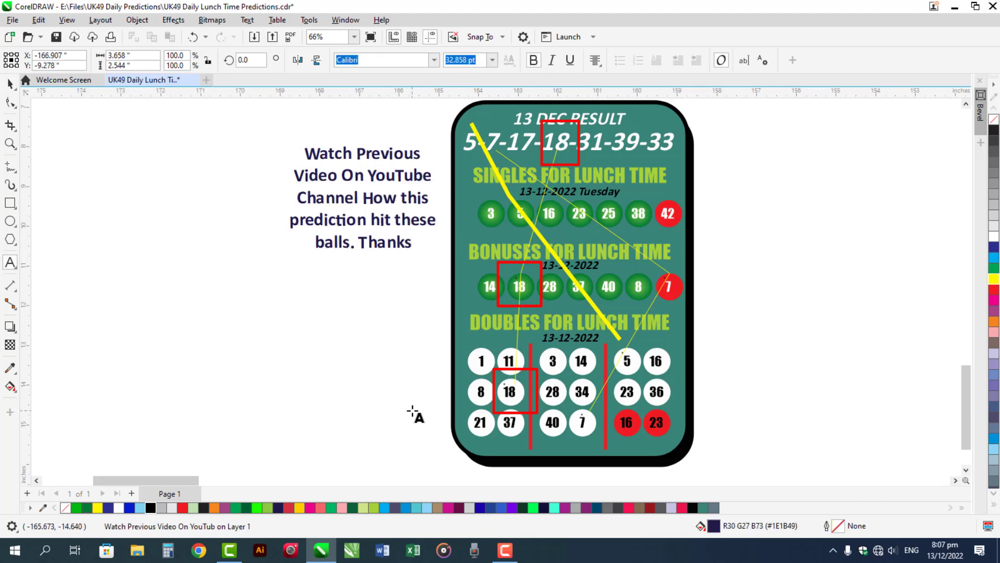
text(We hit )
text(Single )
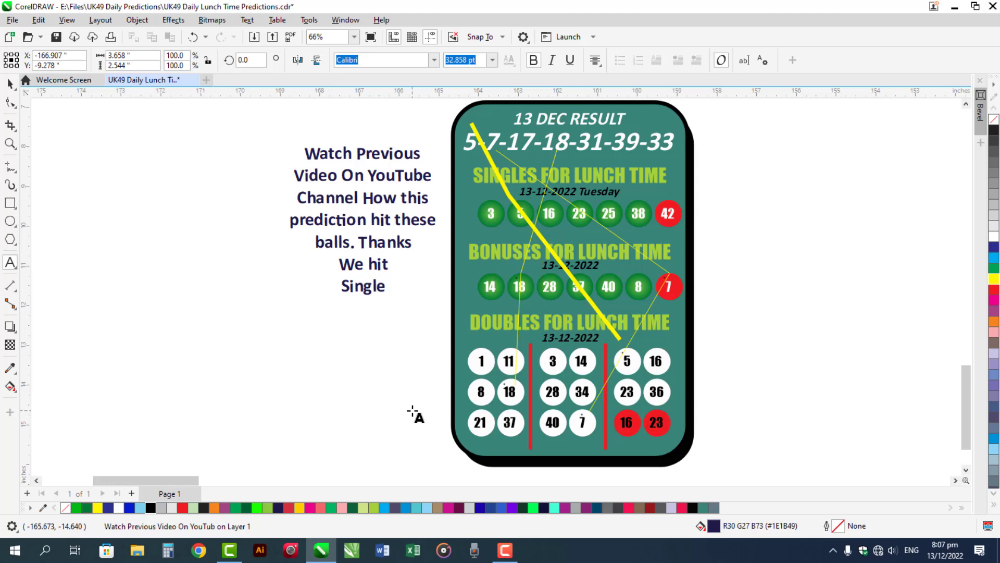
text(and Doubles )
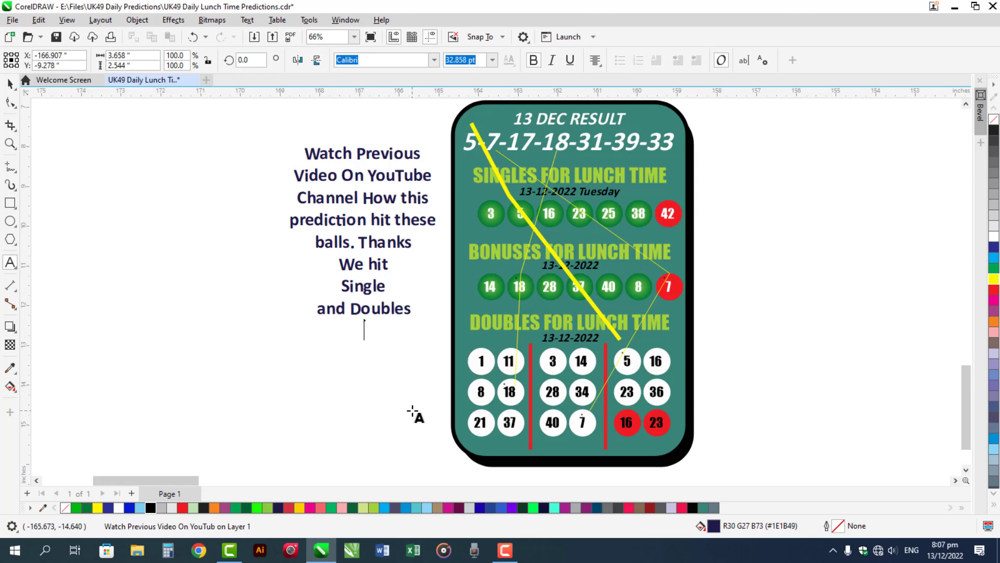
Continue the note with the lines "Congratulation" and "All my YouTube Family"
text(Congratual)
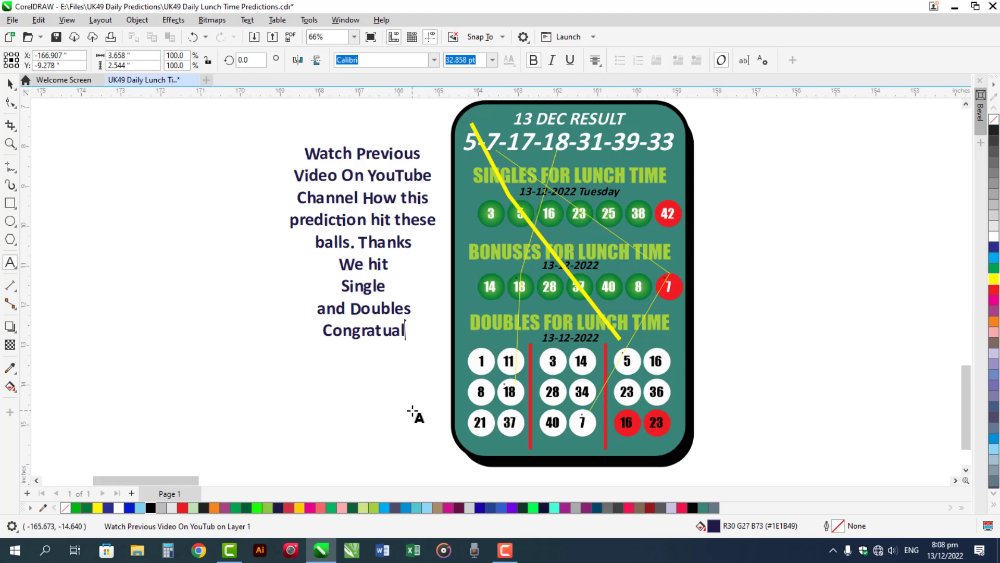
key(BackSpace)
key(BackSpace)
text(lation )
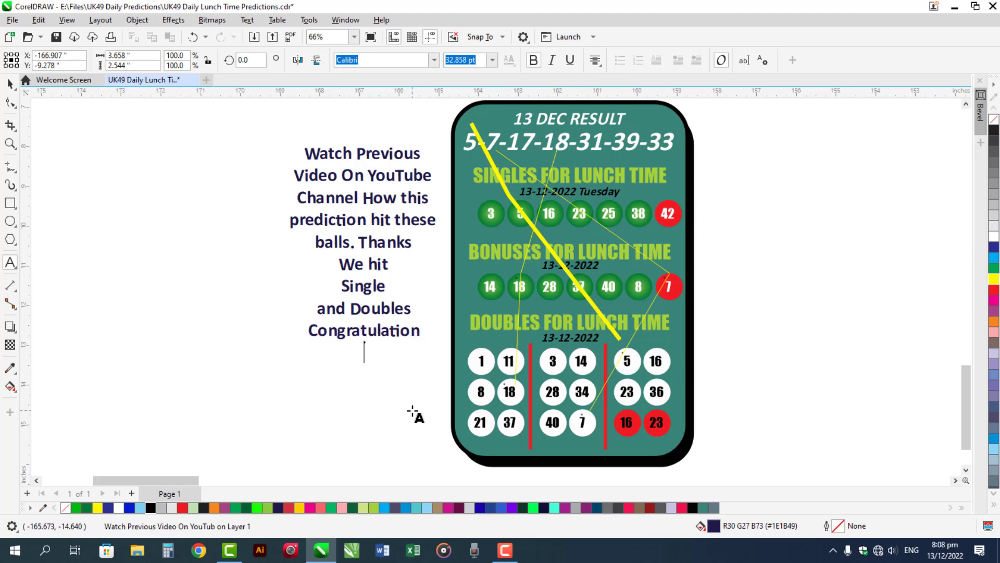
text(All my Y)
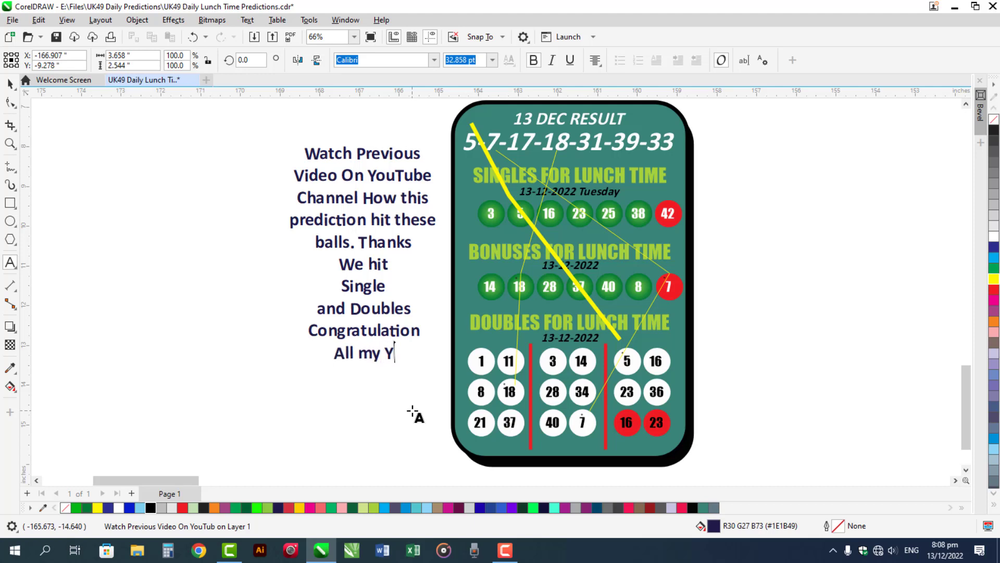
text(ouTube Famil)
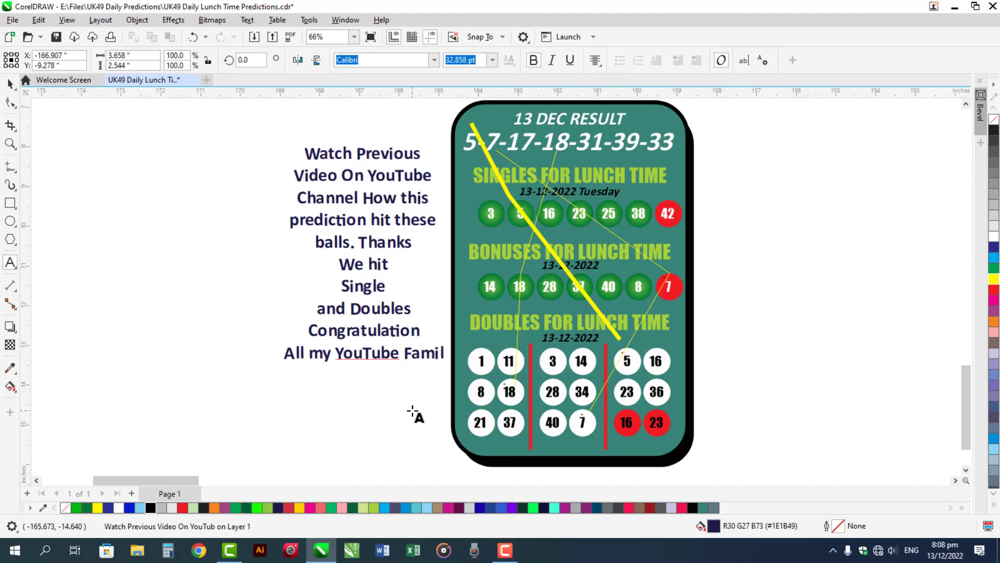
key(BackSpace)
text(y )
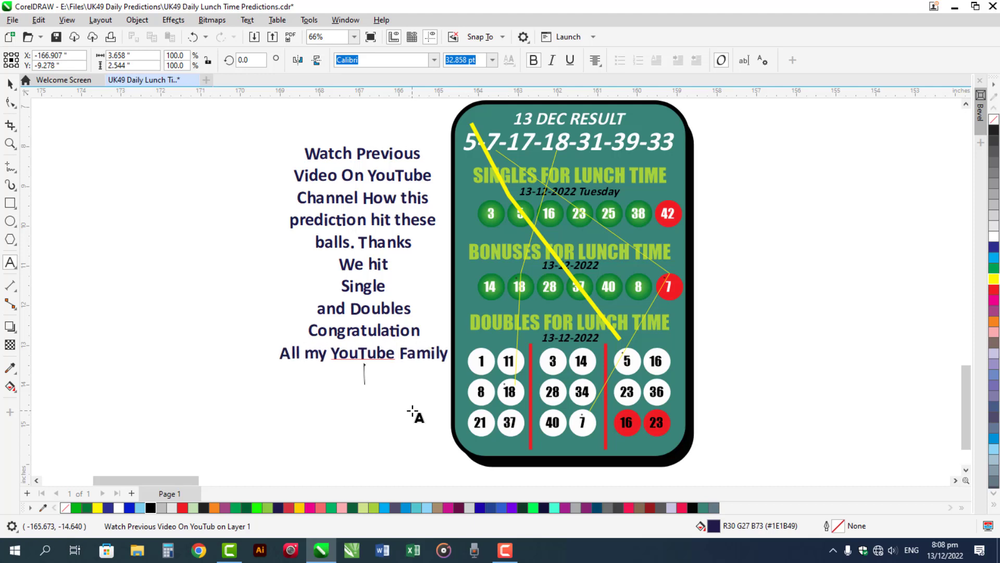
Finish the note with the lines "now start our new" and "hot guessing ideas", and leave it deselected
text(now start )
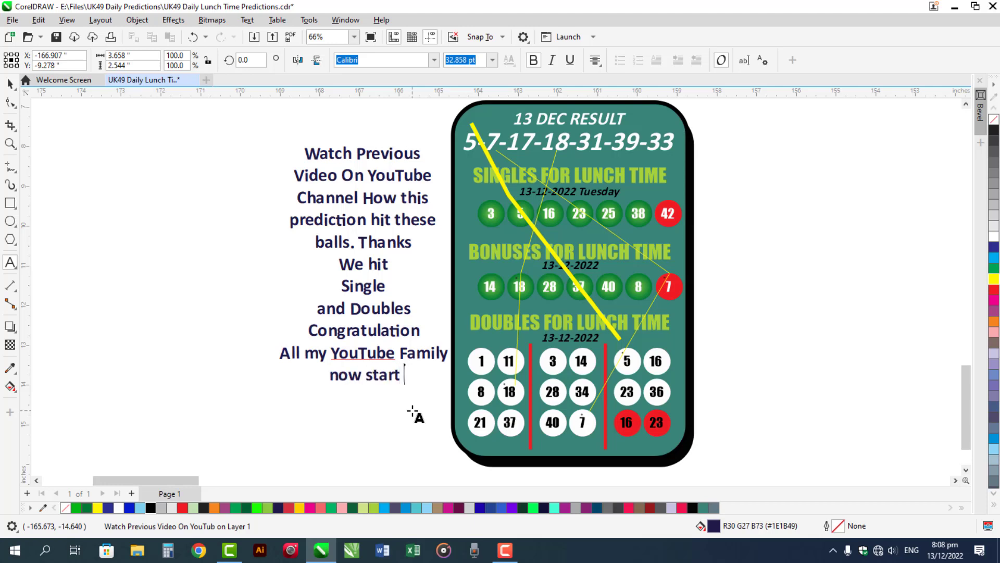
text(our new)
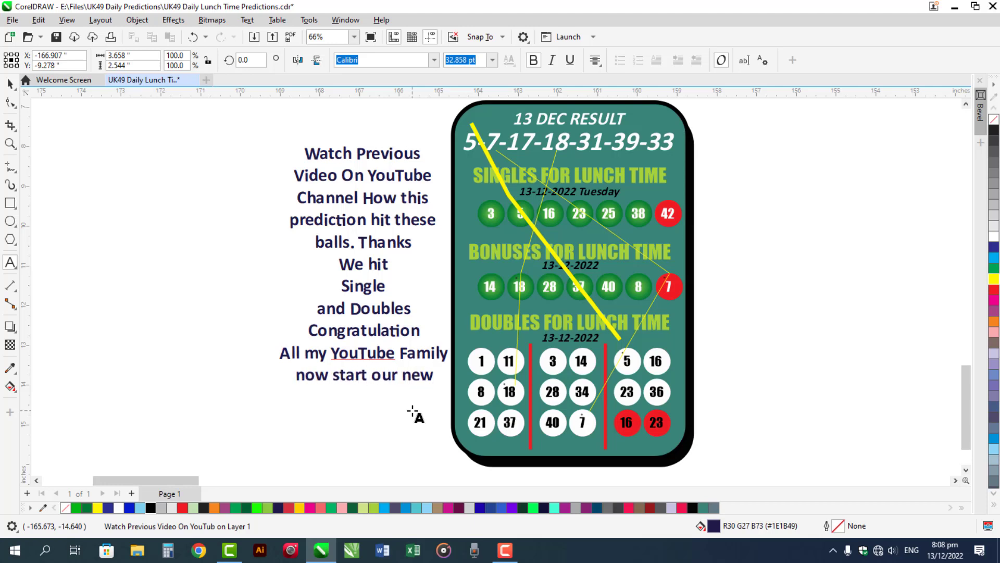
key(Return)
text(hot guessing)
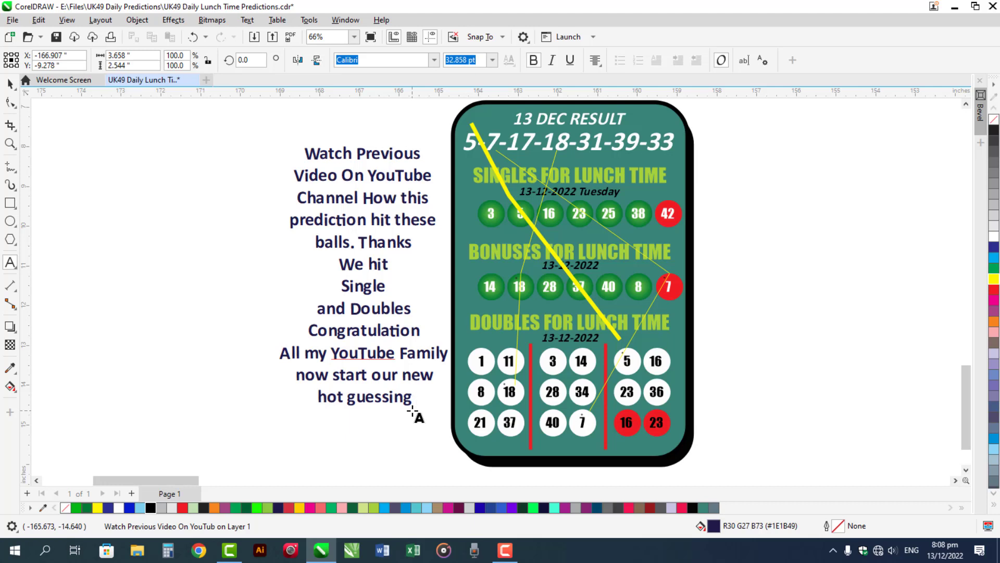
text( ideas)
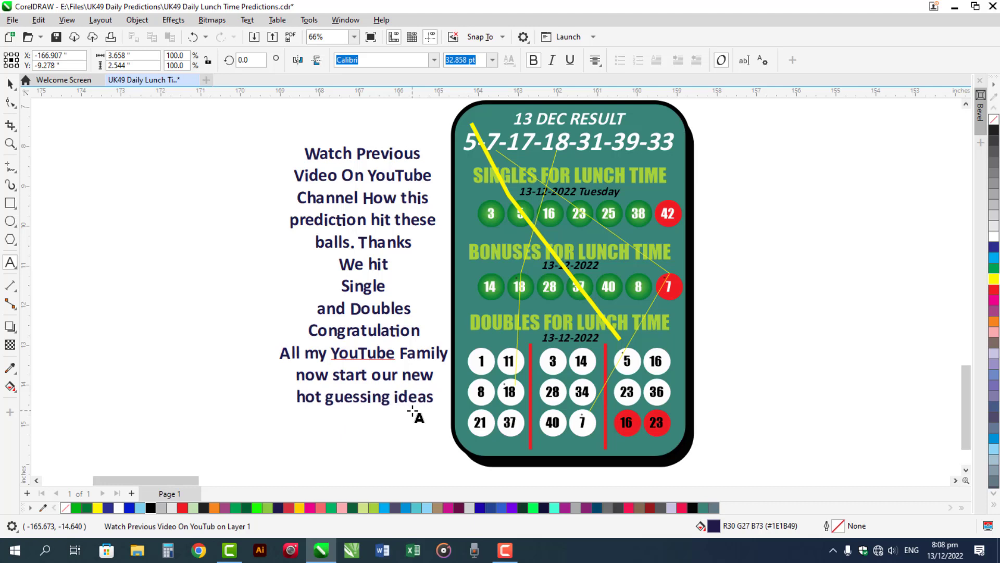
key(ctrl+space)
click(232, 317)
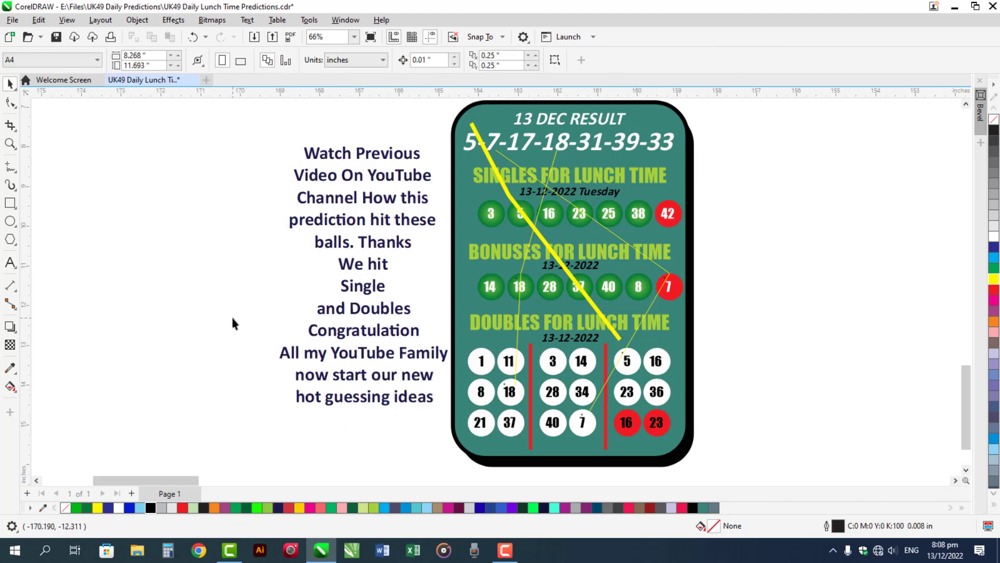
Move the entire 14-DEC-2022 prediction card rightward, closer to the note, centred at about X -175.1 in, Y -11.7 in
click(38, 480)
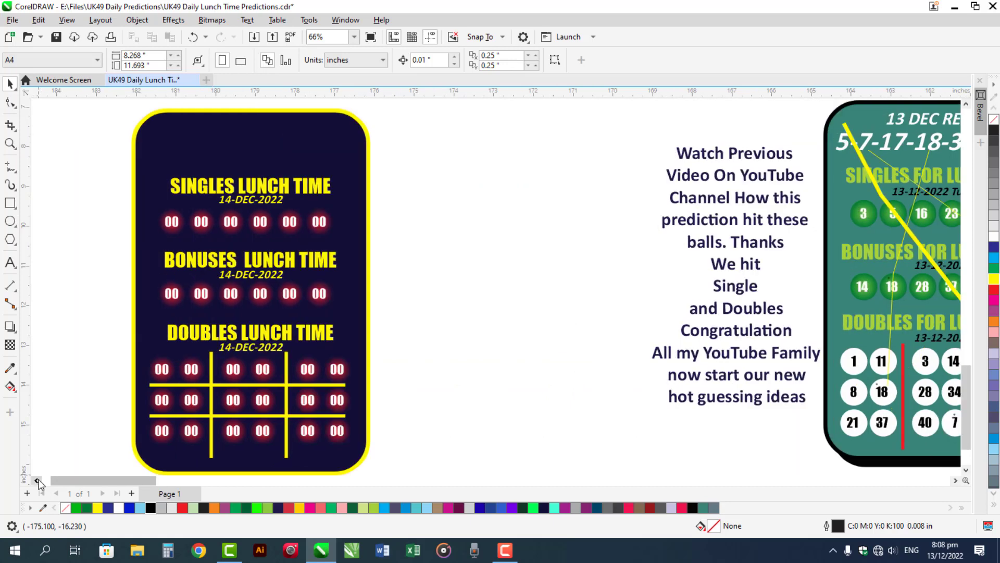
click(38, 481)
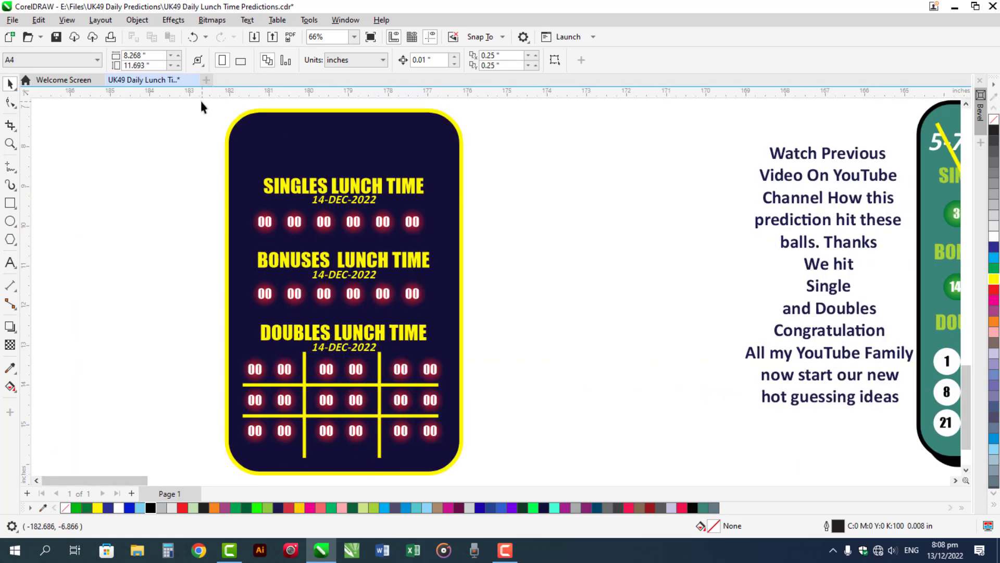
drag(201, 102, 508, 474)
drag(454, 380, 916, 163)
click(955, 480)
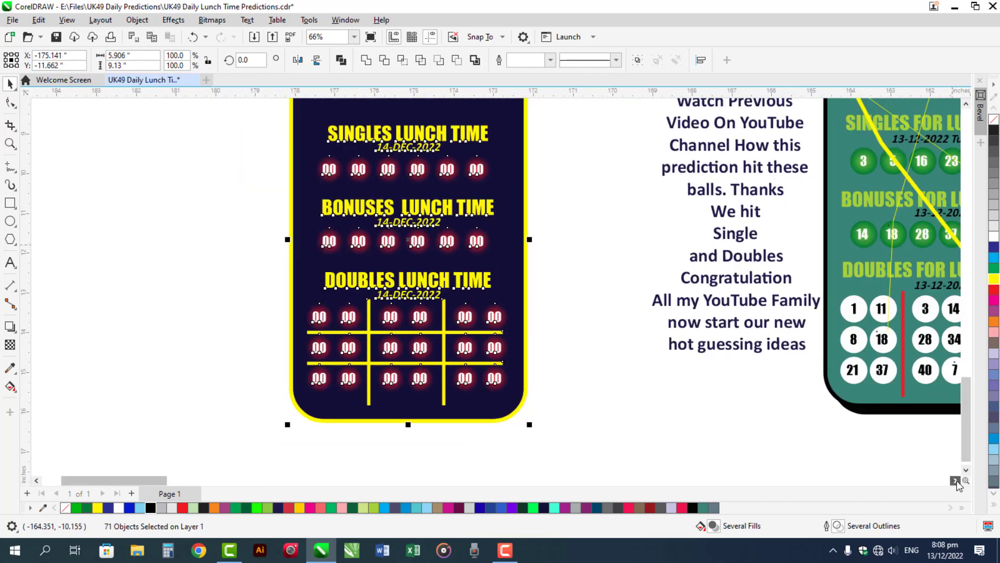
click(955, 480)
click(967, 104)
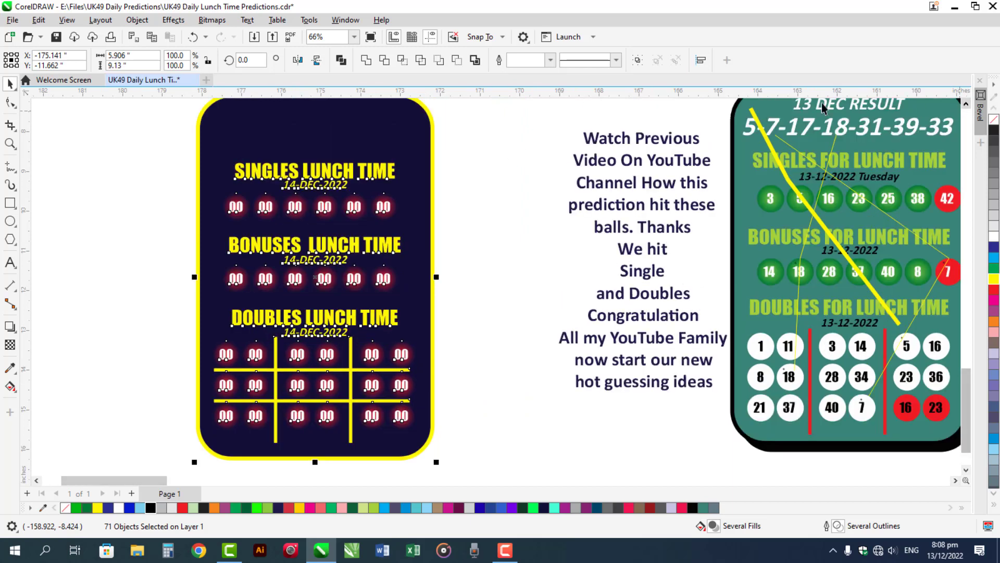
click(967, 104)
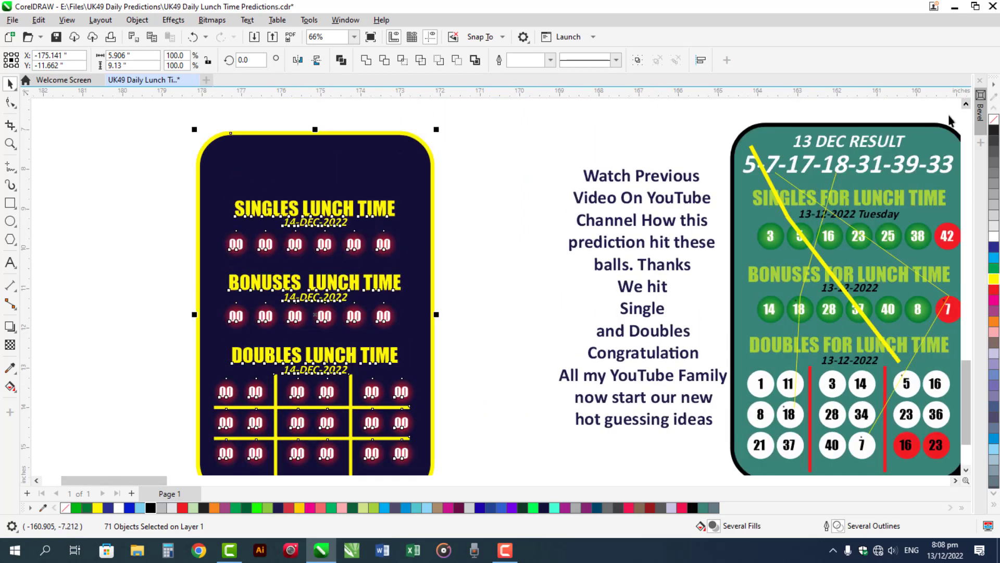
click(525, 217)
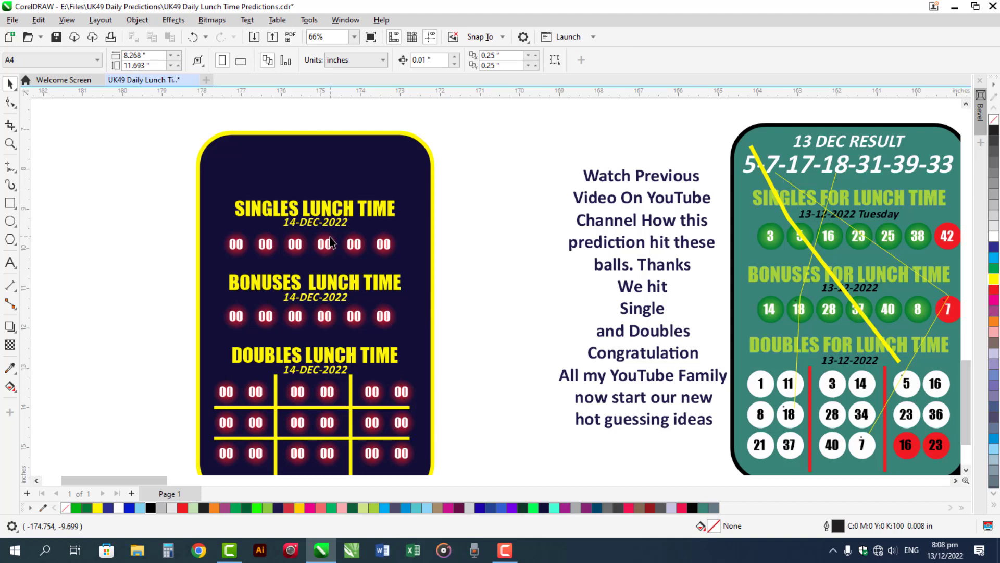
Replace the first 00 placeholder under SINGLES LUNCH TIME with 3
click(237, 245)
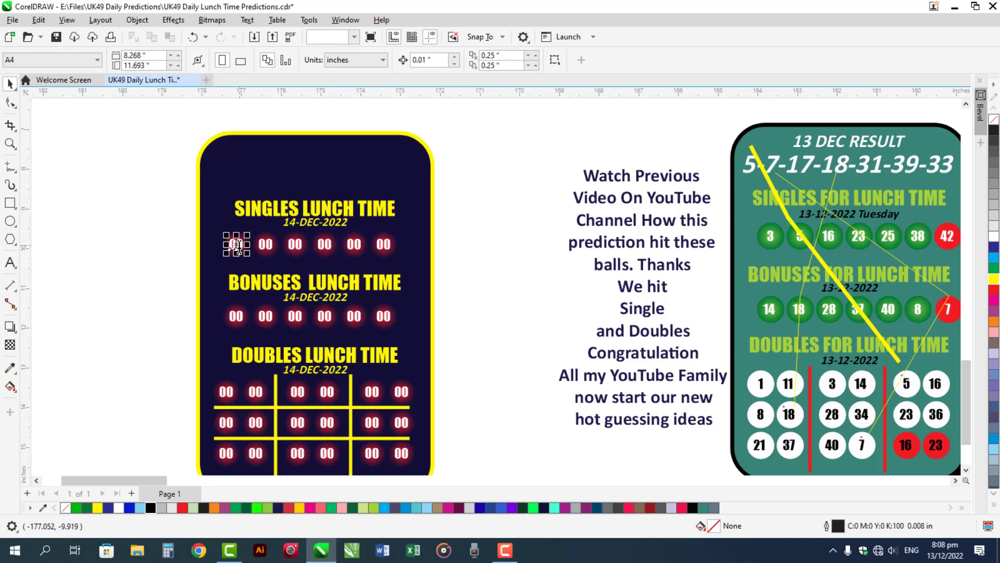
key(F8)
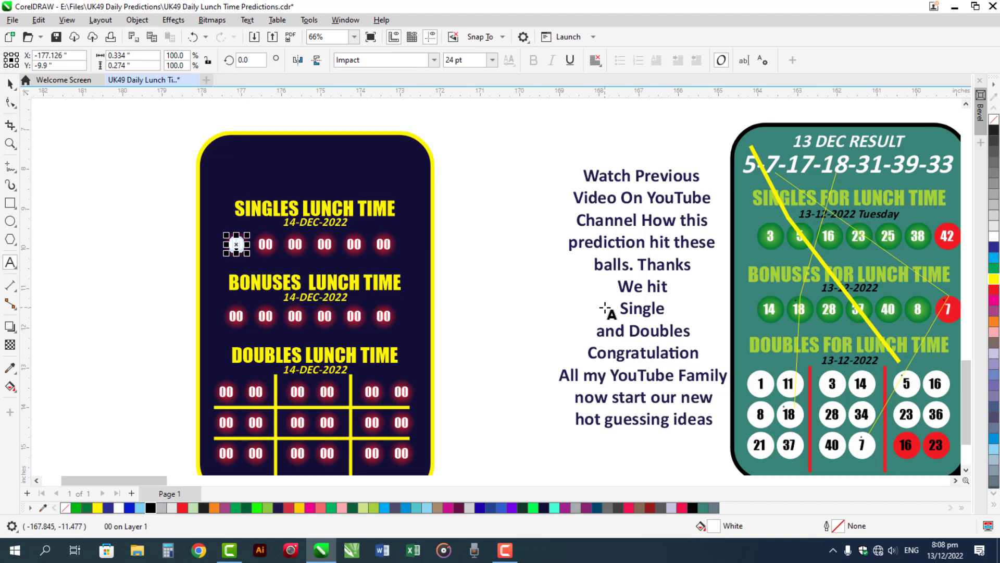
text(3)
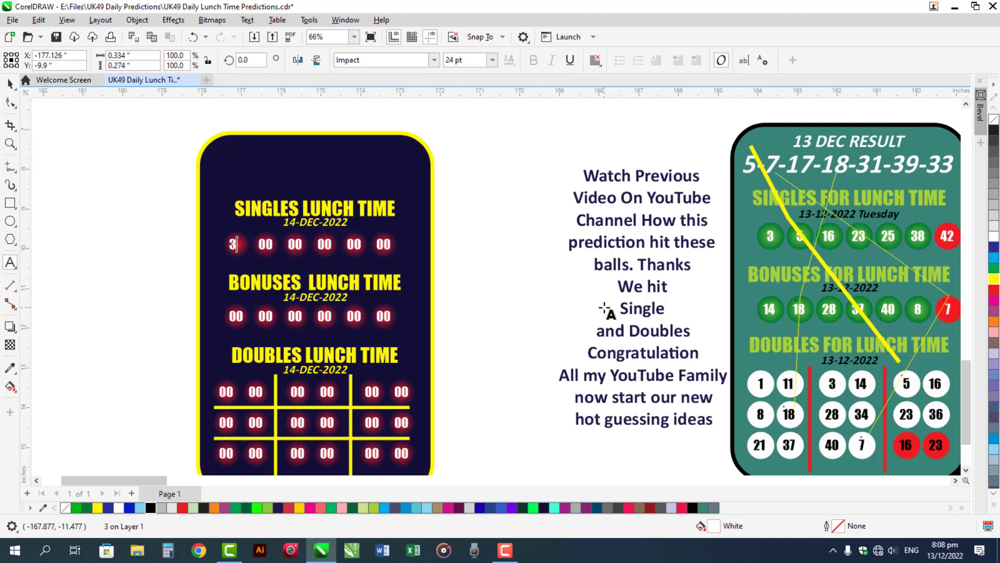
key(Escape)
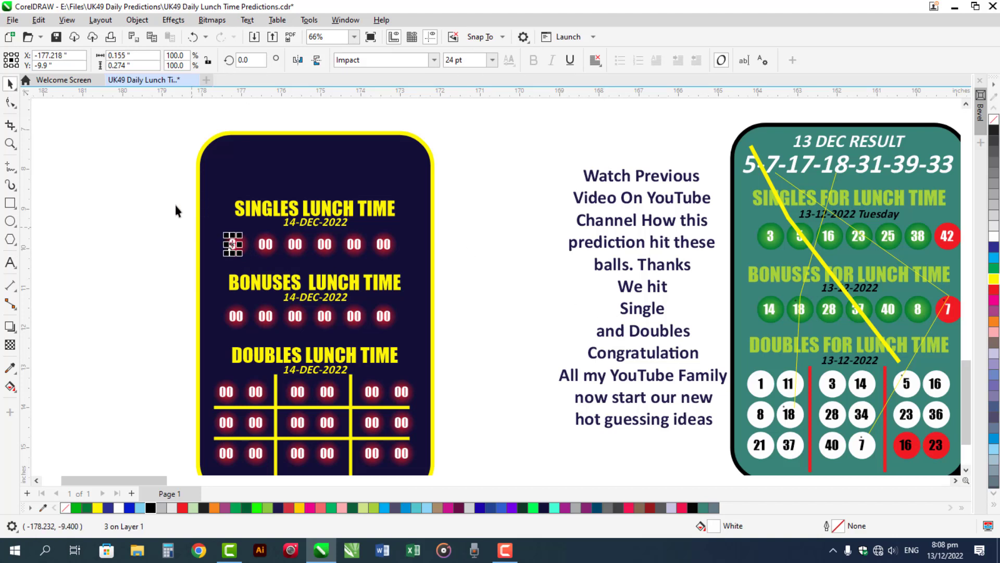
Centre the 3 horizontally on its red circle under SINGLES LUNCH TIME and leave it deselected
key(z)
drag(173, 179, 472, 323)
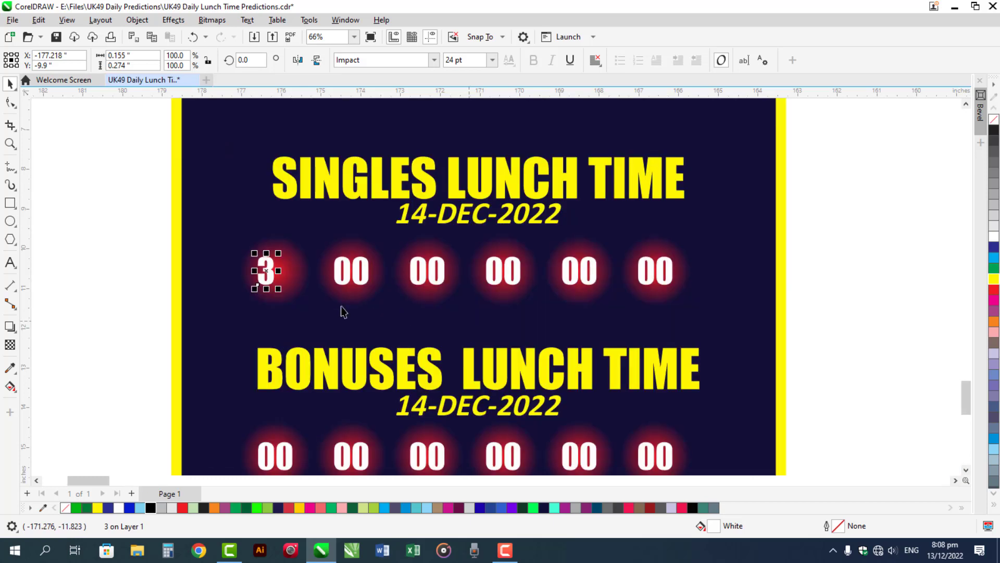
key(space)
key(ctrl+e)
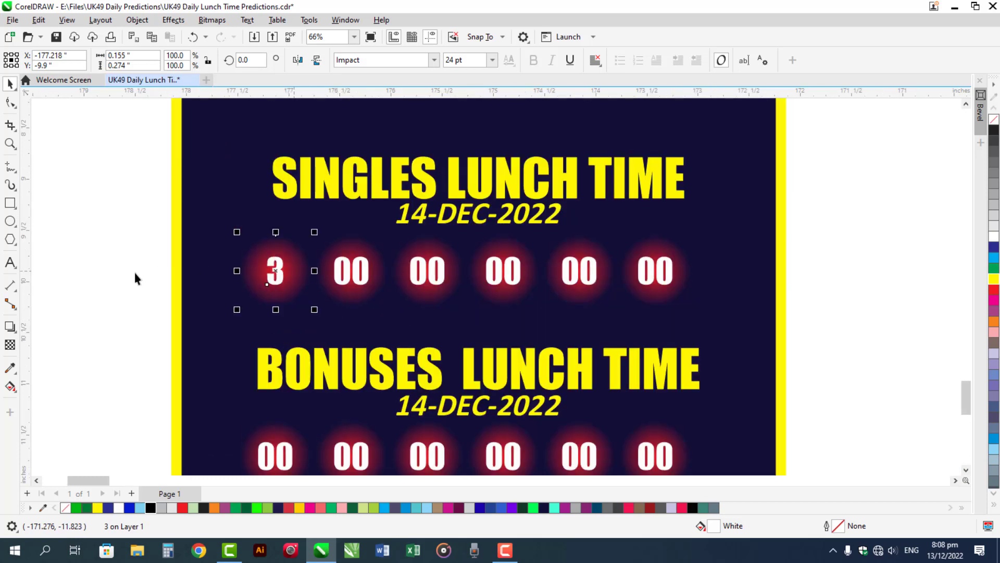
key(Escape)
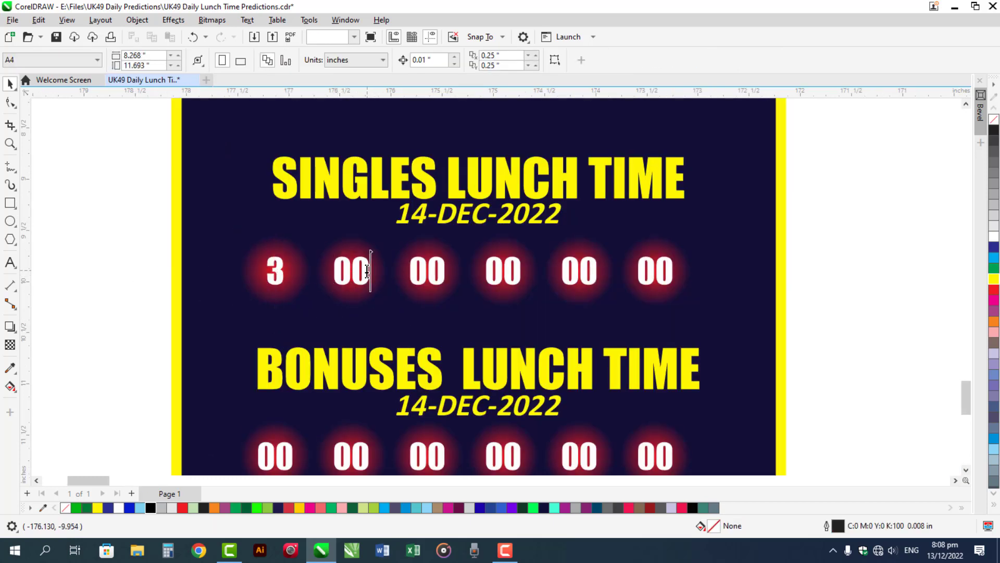
Replace the second and third 00 placeholders under SINGLES LUNCH TIME with 12 and 26
double_click(367, 273)
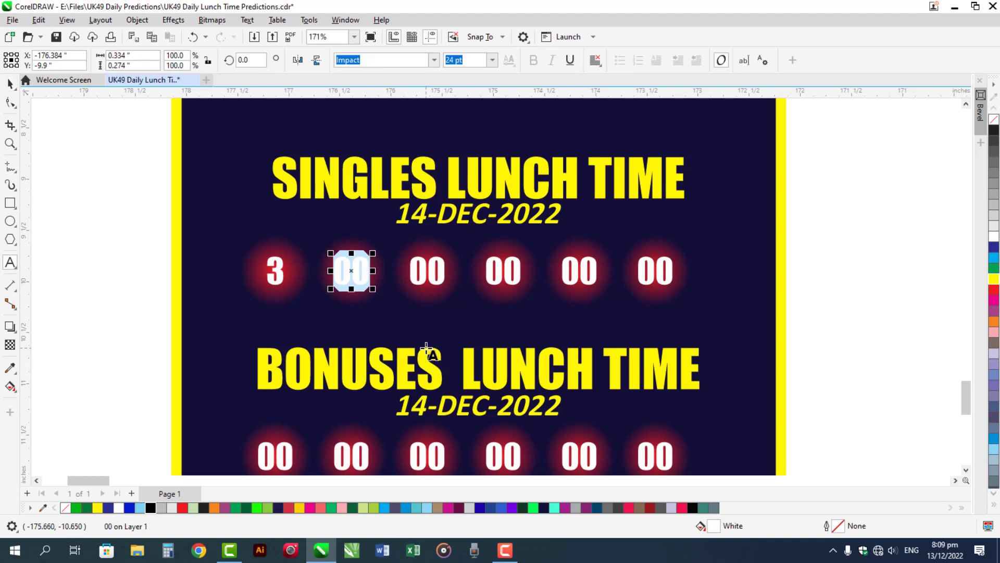
text(12)
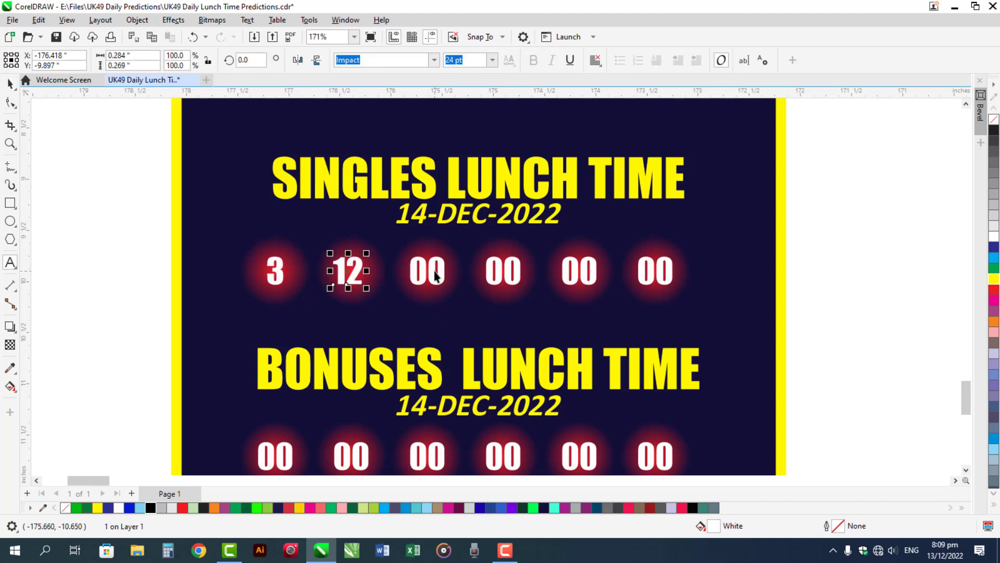
click(433, 274)
double_click(425, 279)
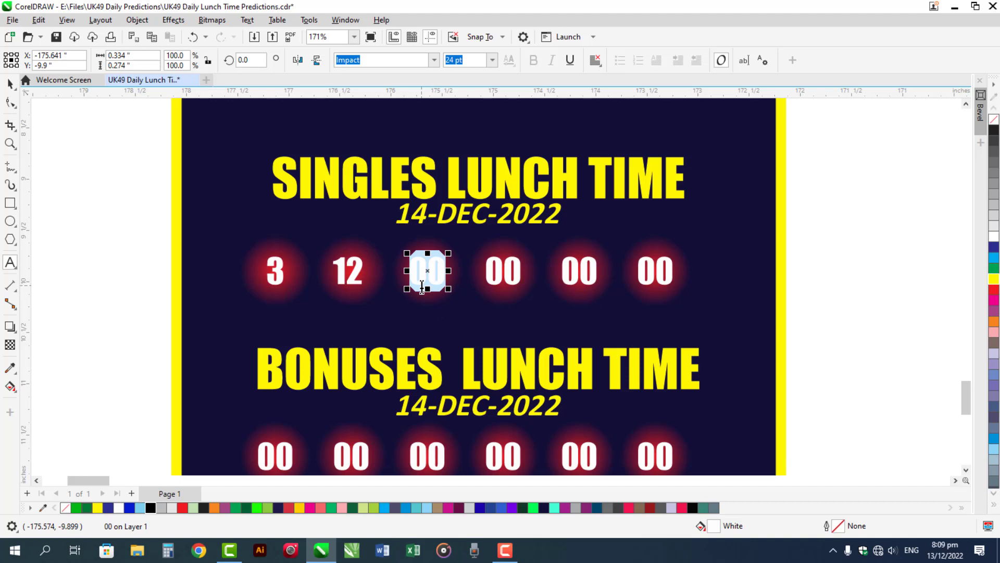
text(26)
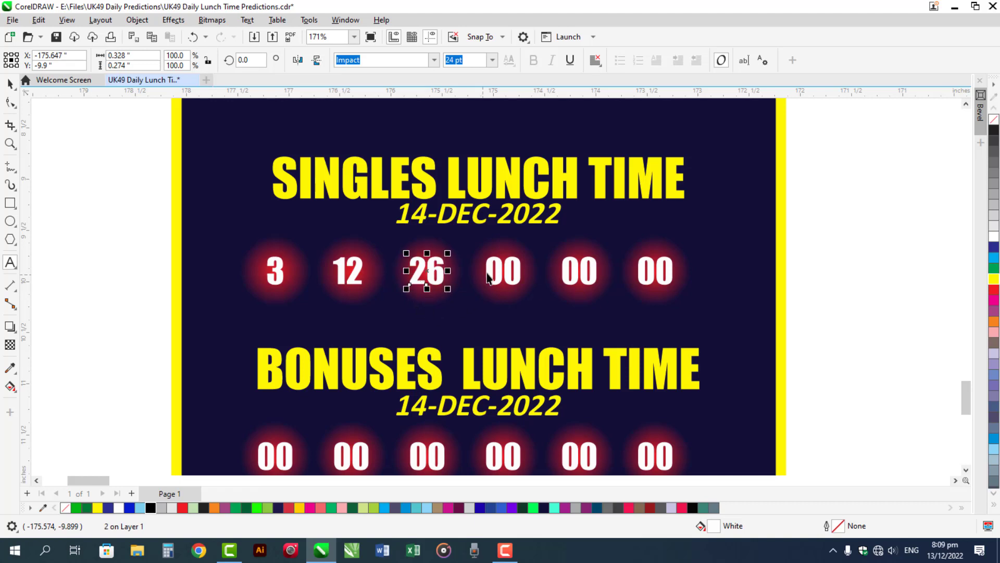
key(ctrl+space)
Replace the fourth and fifth 00 placeholders under SINGLES LUNCH TIME with 34 and 48
click(505, 274)
double_click(505, 272)
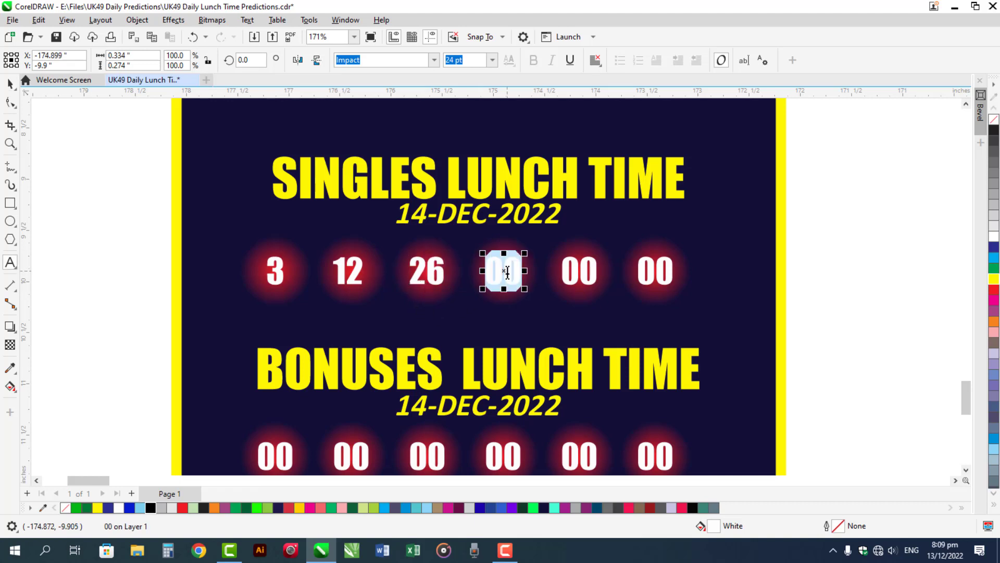
text(34)
key(ctrl+space)
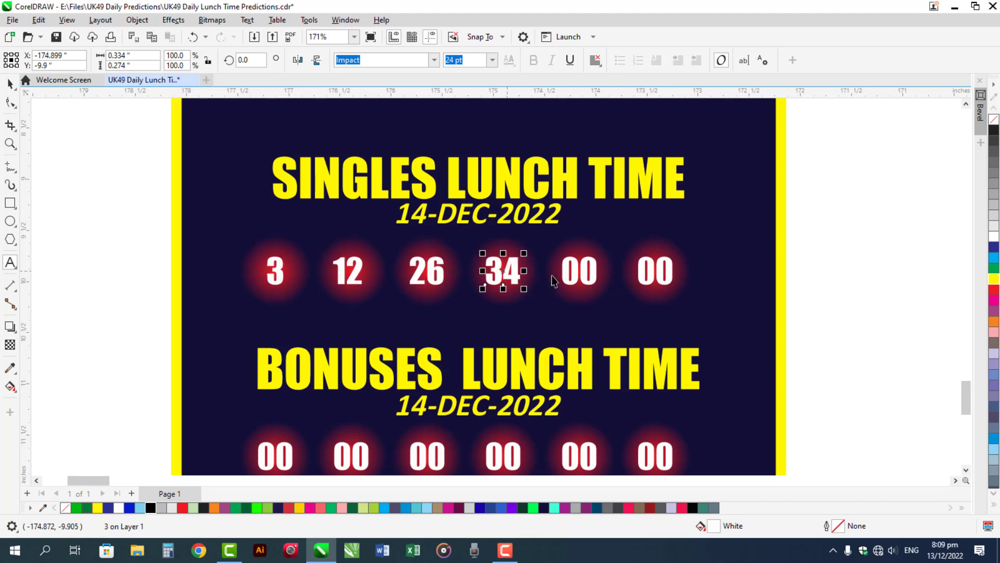
click(576, 276)
double_click(577, 275)
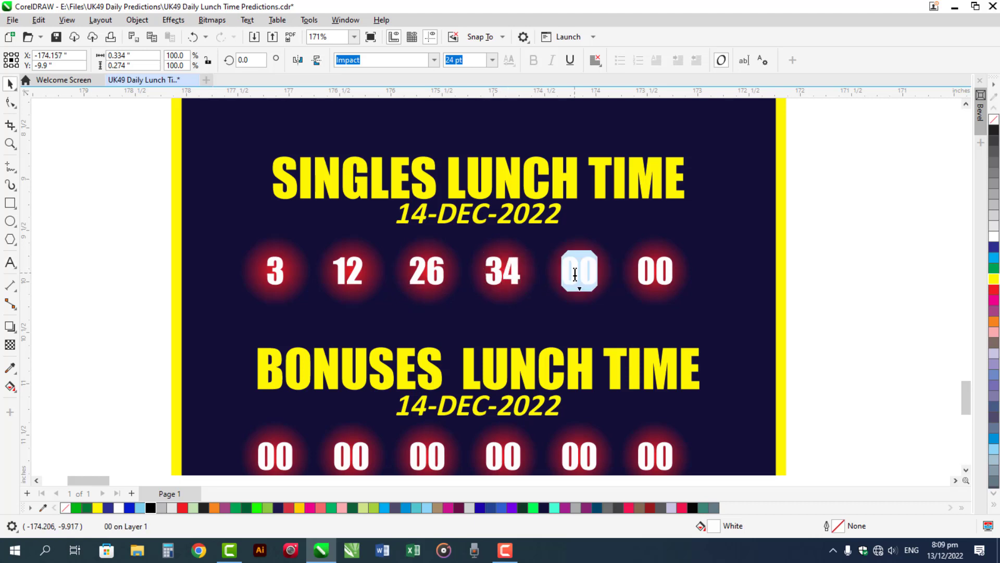
text(48)
key(ctrl+space)
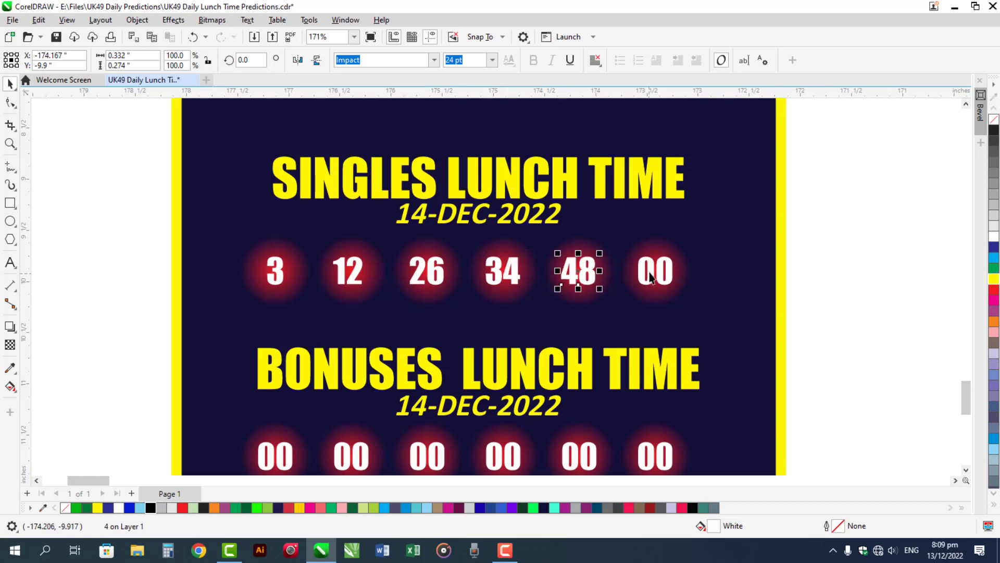
Replace the sixth 00 placeholder under SINGLES LUNCH TIME with 23 and leave it deselected
click(649, 275)
double_click(650, 274)
double_click(649, 275)
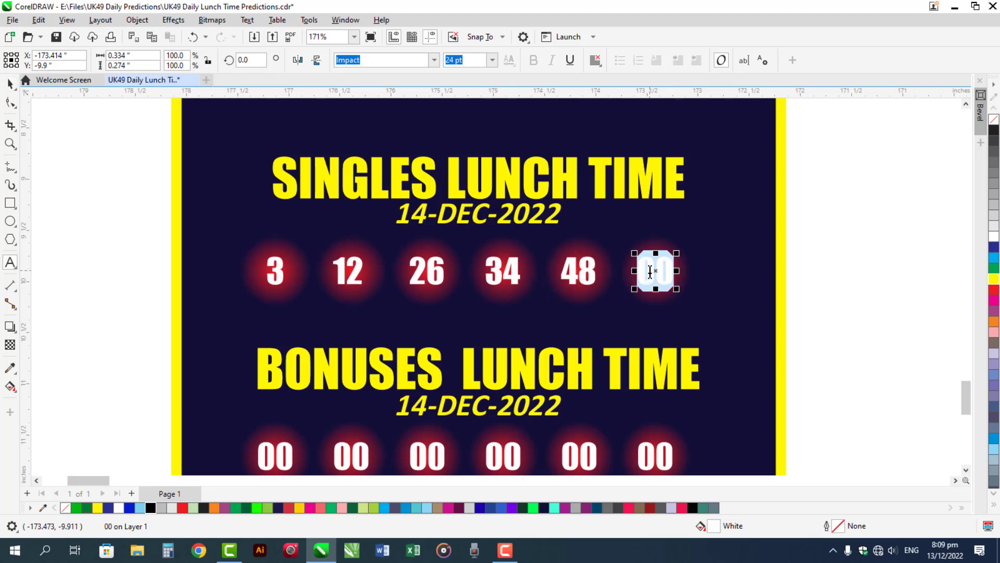
text(23)
key(ctrl+space)
click(804, 286)
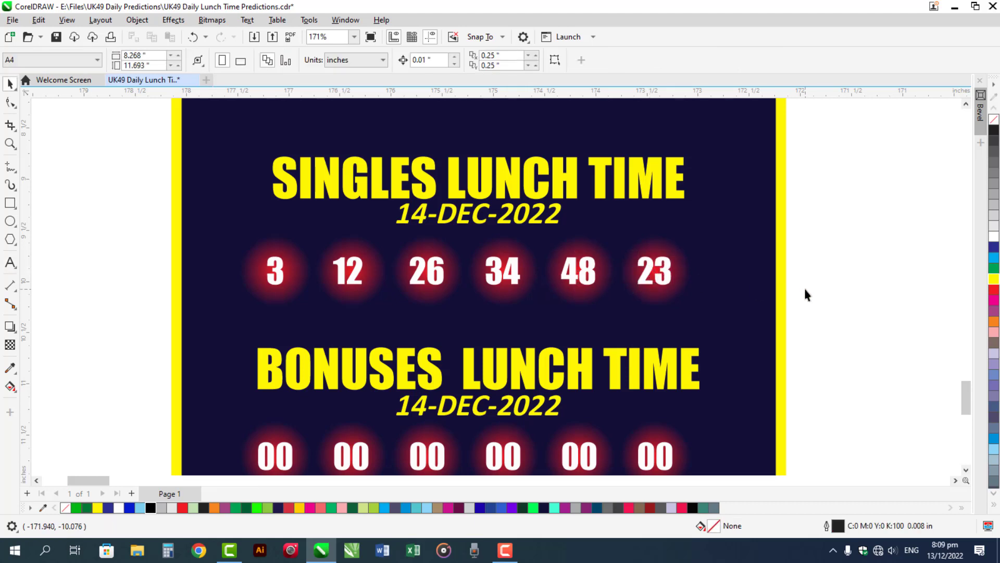
Fill the singles numbers 23, 34 and 26 with yellow and deselect them
click(646, 281)
shift+click(513, 281)
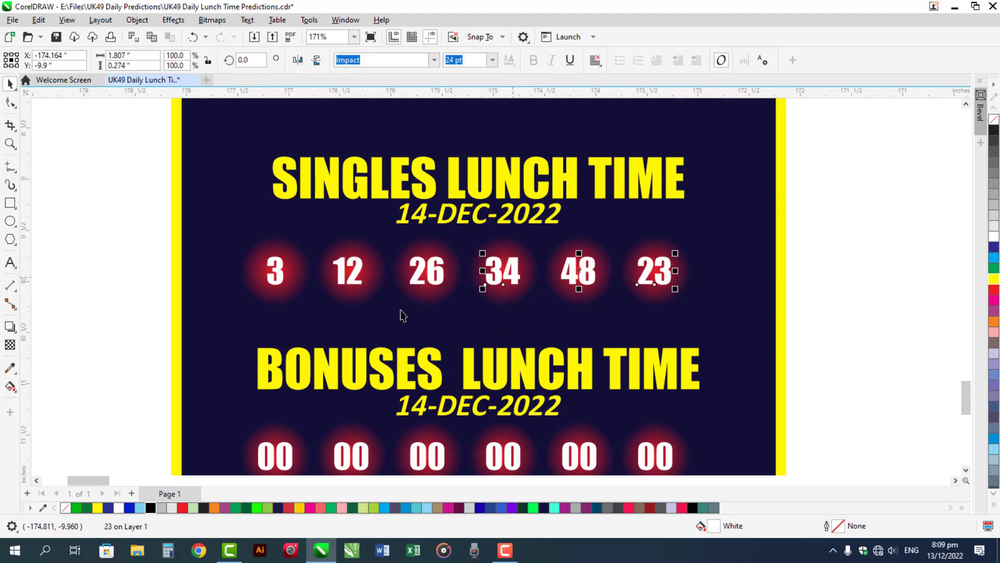
shift+click(415, 287)
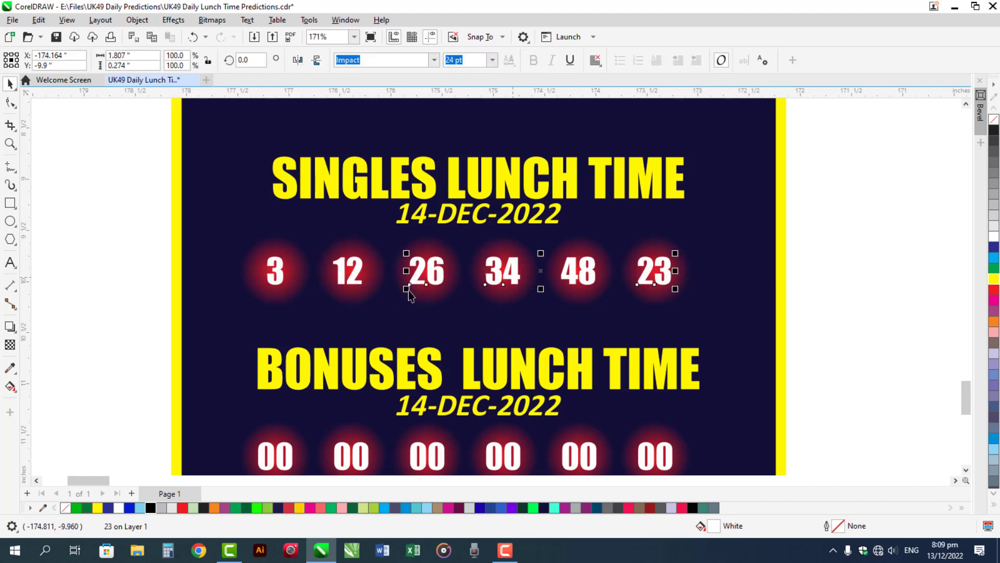
click(992, 287)
click(916, 340)
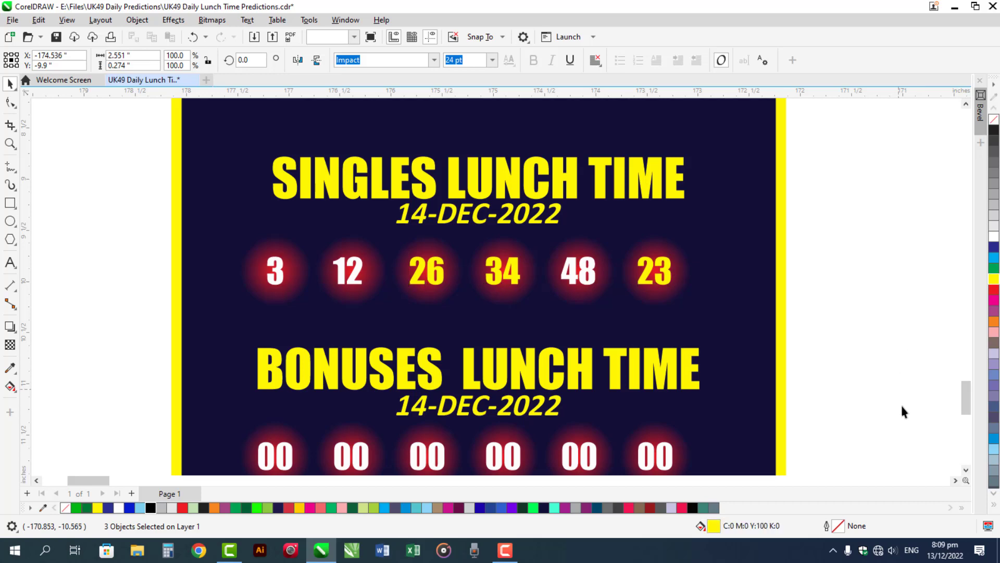
Replace the first 00 placeholder under BONUSES LUNCH TIME with 6 and centre it on its red circle
click(966, 470)
click(967, 471)
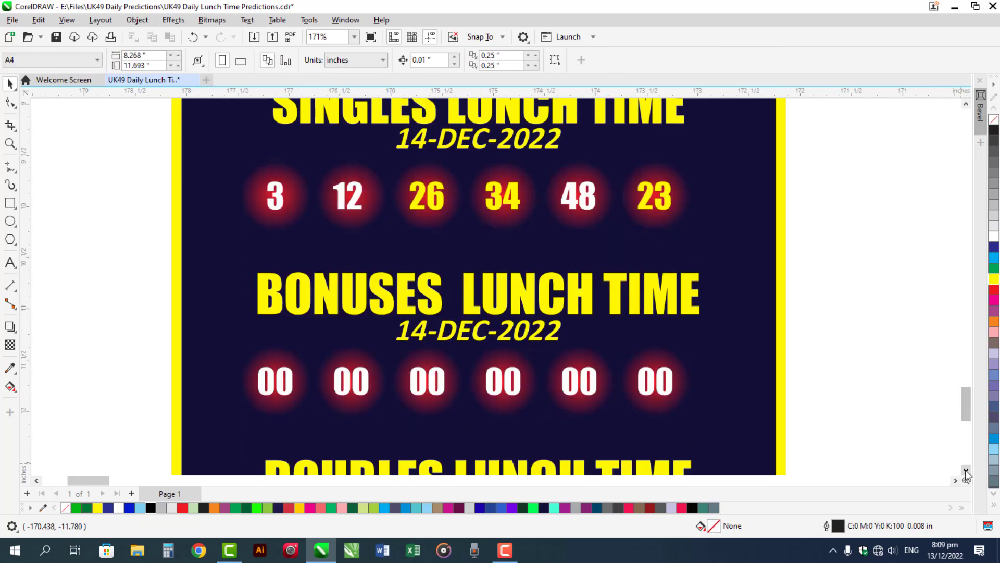
click(966, 470)
click(967, 471)
click(967, 471)
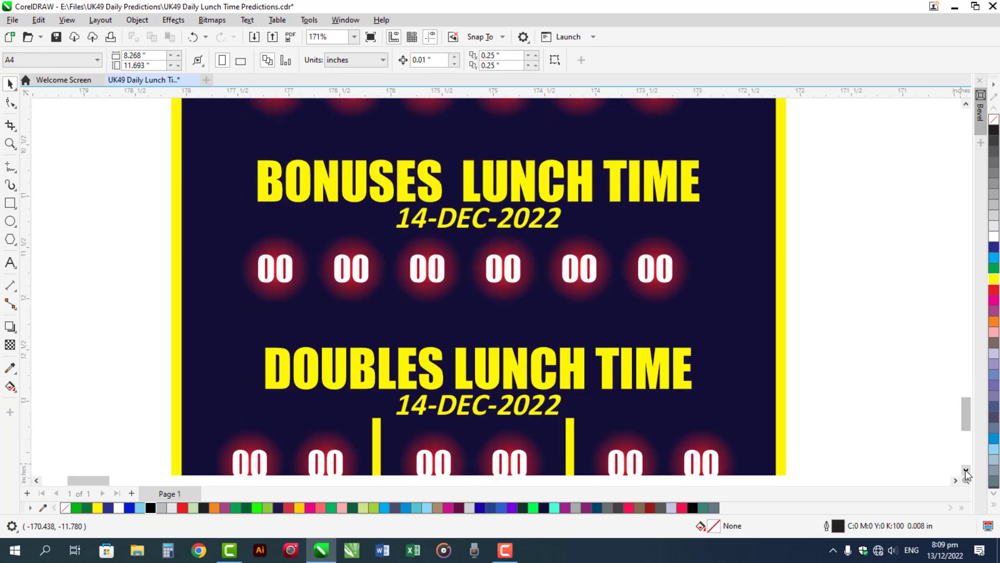
double_click(293, 271)
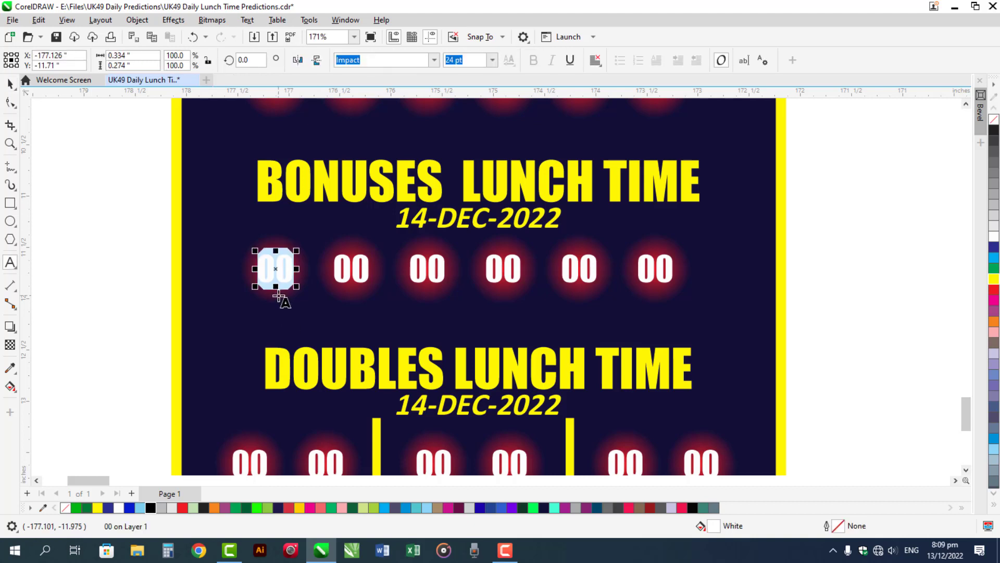
drag(183, 140, 761, 322)
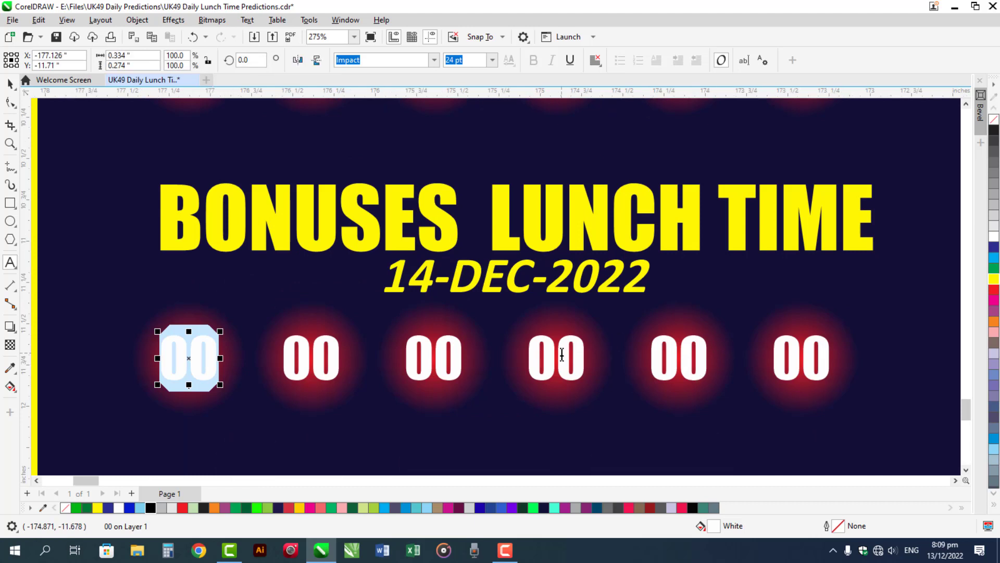
text(6)
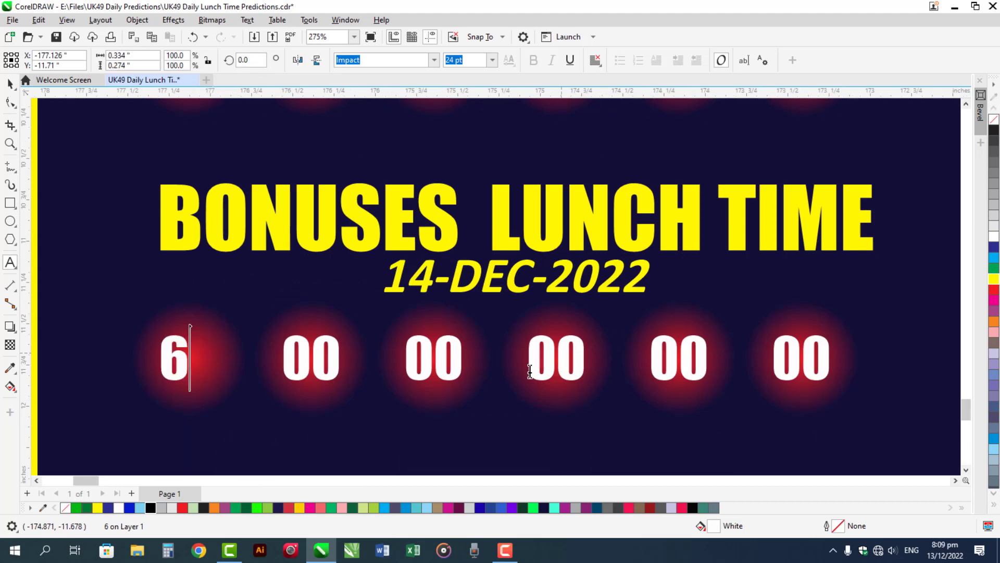
key(Escape)
shift+click(231, 365)
key(e)
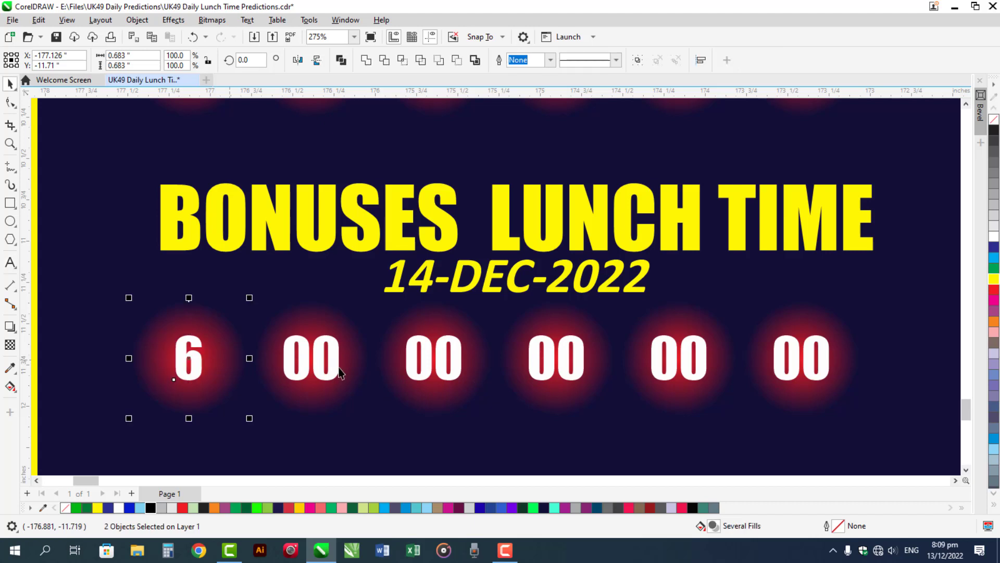
Replace the second and third 00 placeholders under BONUSES LUNCH TIME with 19 and 29
click(334, 365)
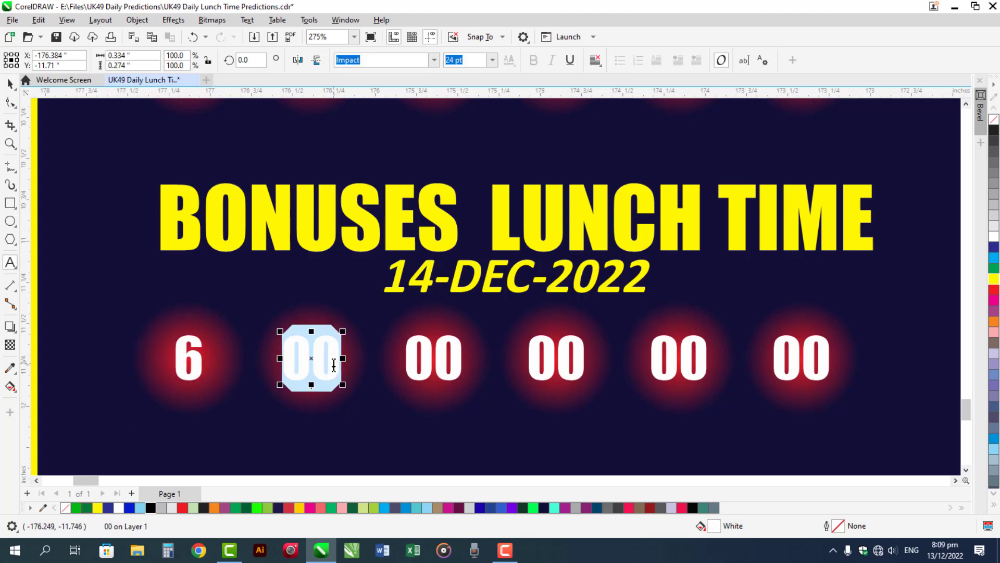
text(19)
key(ctrl+space)
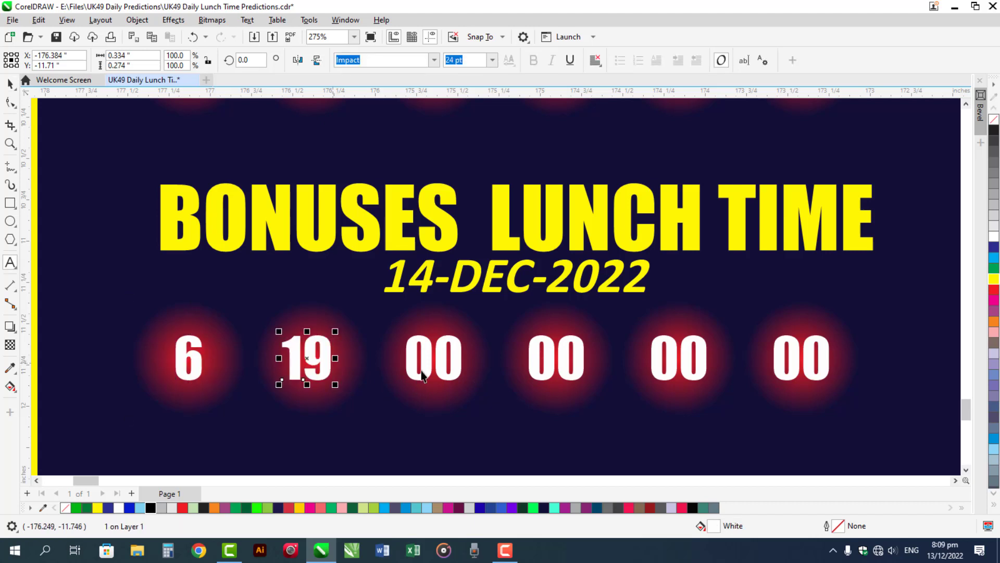
double_click(427, 365)
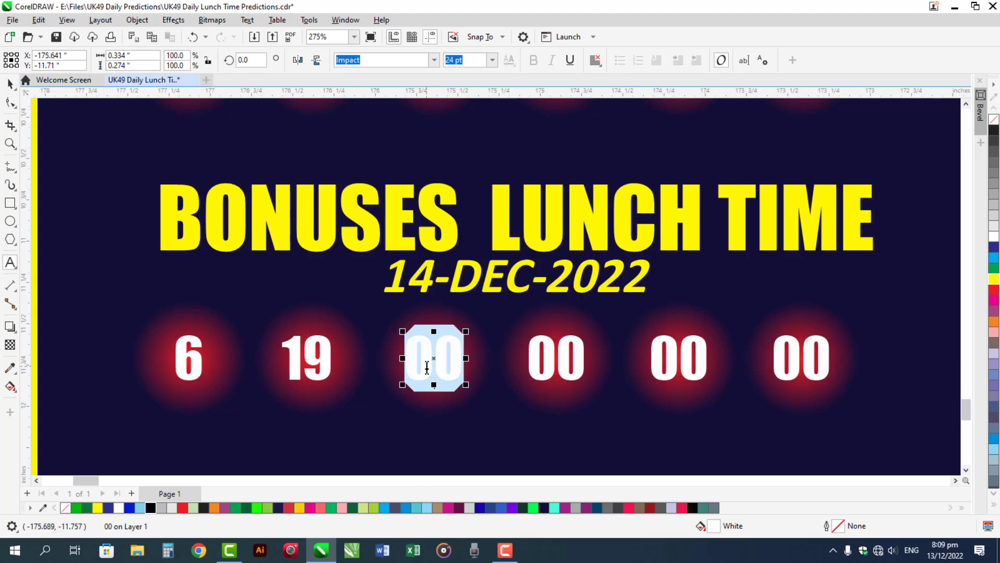
text(29)
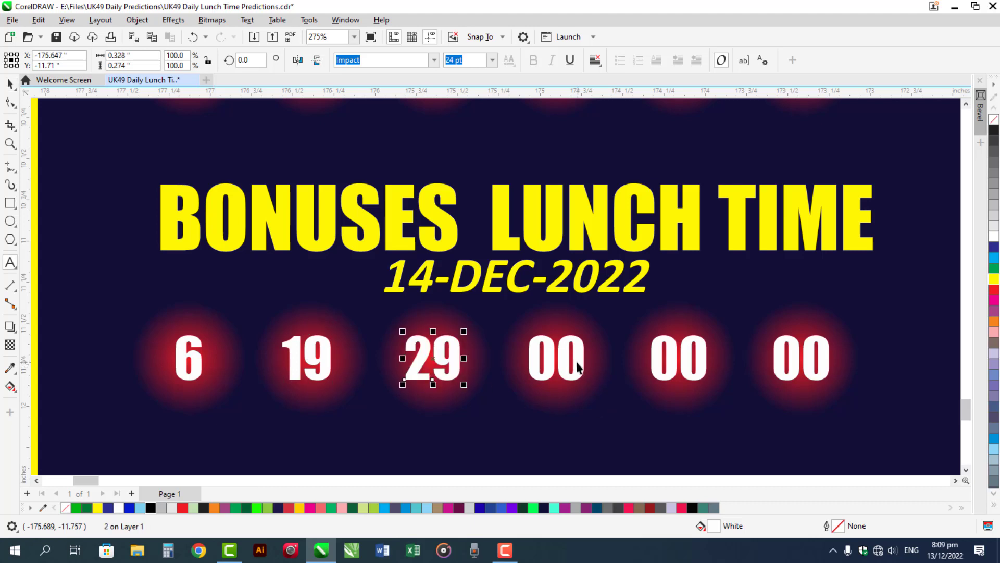
key(ctrl+space)
Replace the fourth and fifth 00 placeholders under BONUSES LUNCH TIME with 38 and 40
double_click(563, 358)
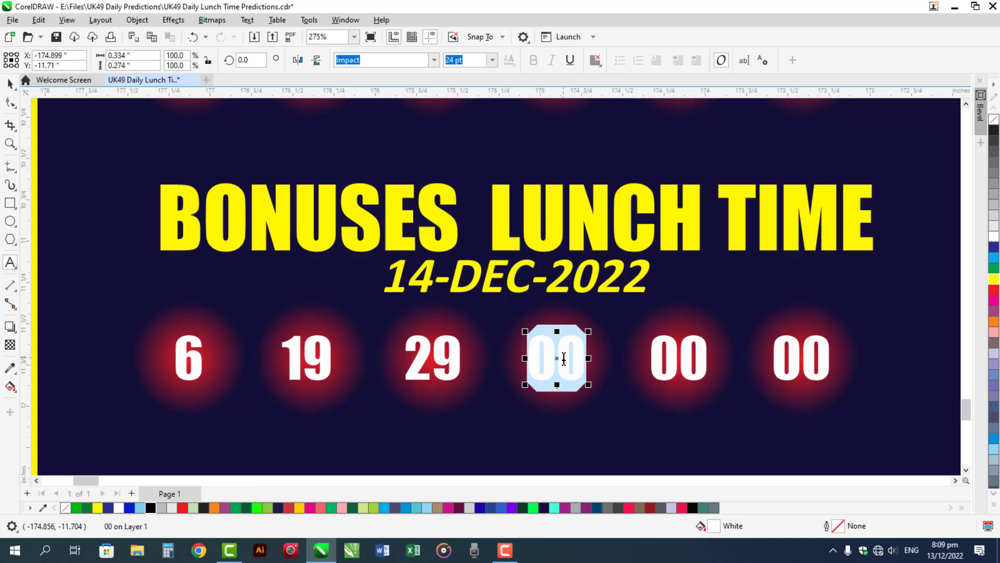
text(38)
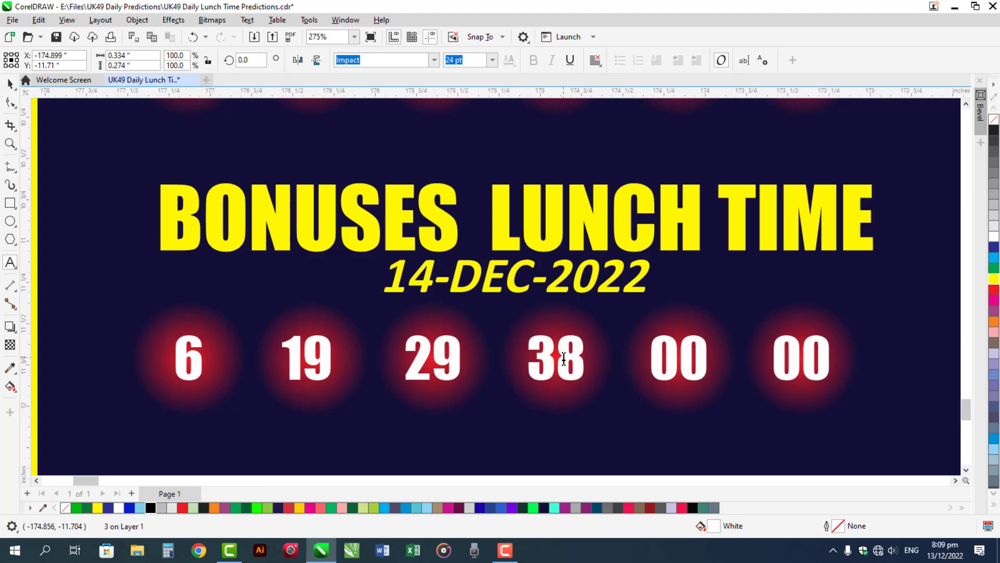
key(ctrl+space)
click(672, 359)
double_click(672, 359)
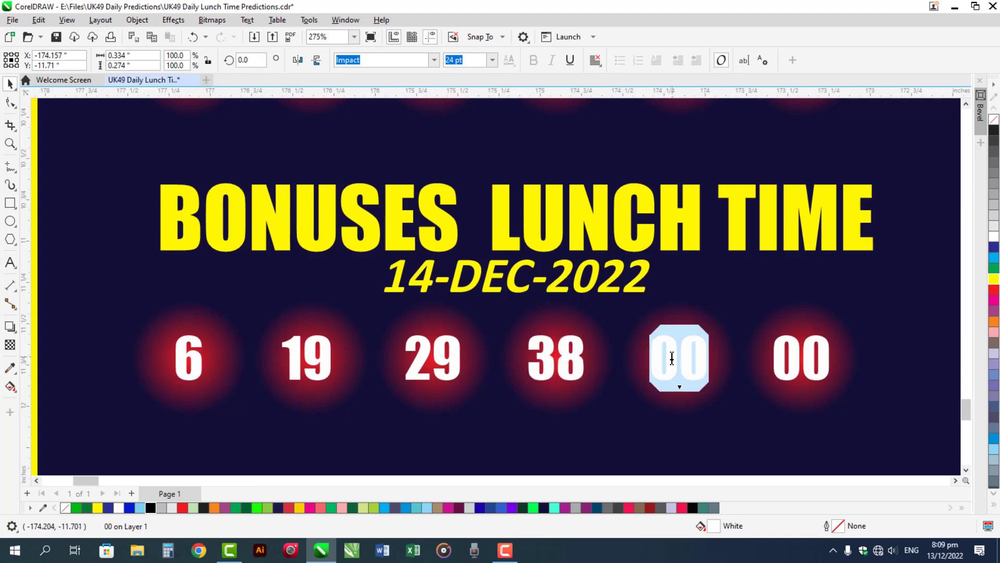
text(40)
key(ctrl+space)
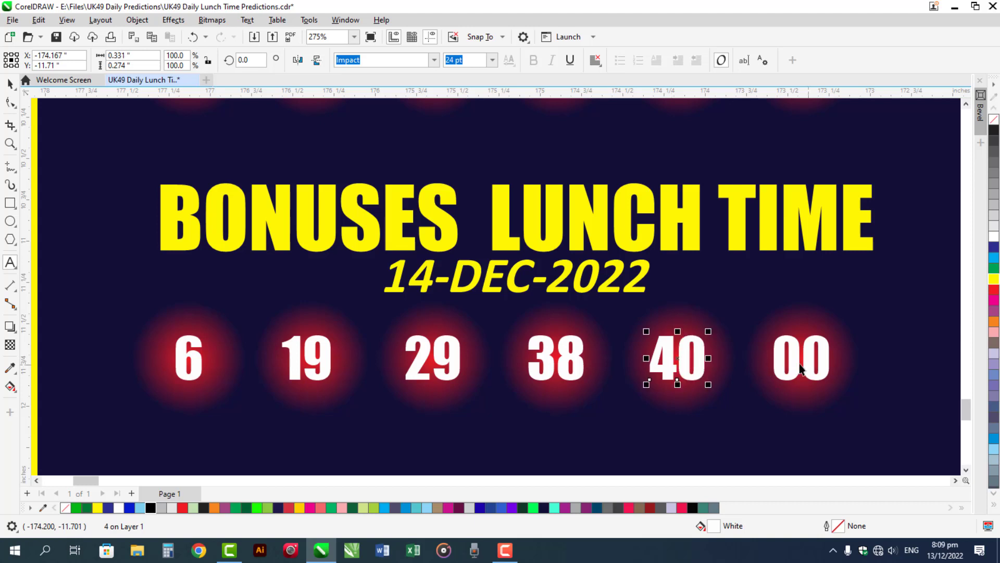
Replace the sixth 00 placeholder under BONUSES LUNCH TIME with 13
double_click(795, 363)
double_click(795, 363)
text(13)
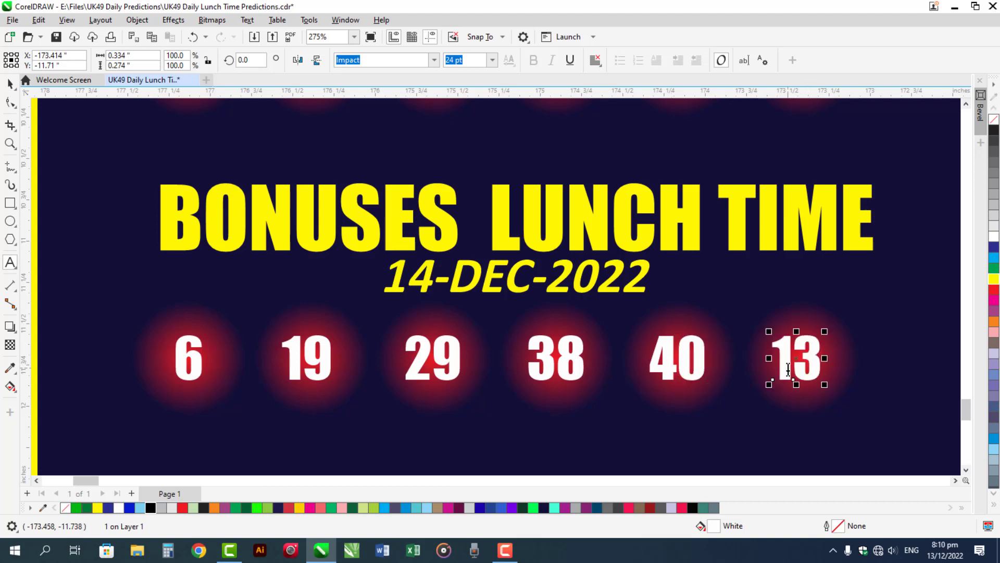
key(ctrl+space)
Fill the bonus numbers 13, 38, 19 and 6 with yellow
shift+click(582, 383)
shift+click(326, 374)
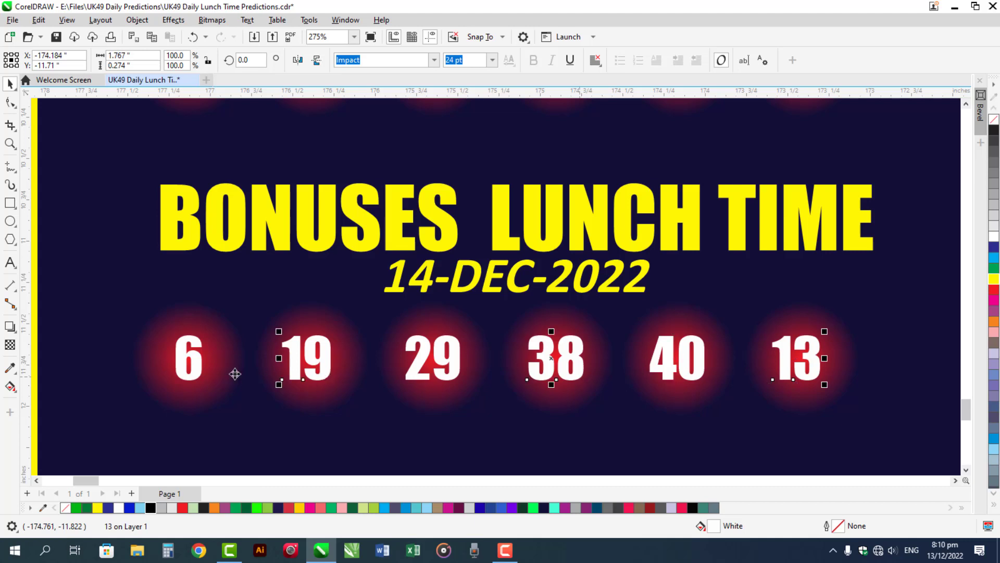
shift+click(198, 375)
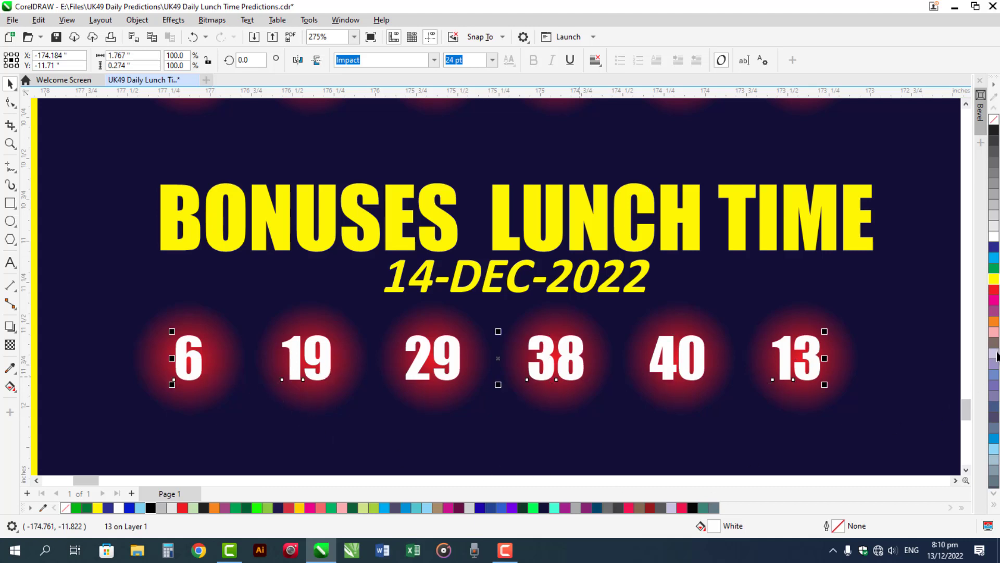
click(995, 279)
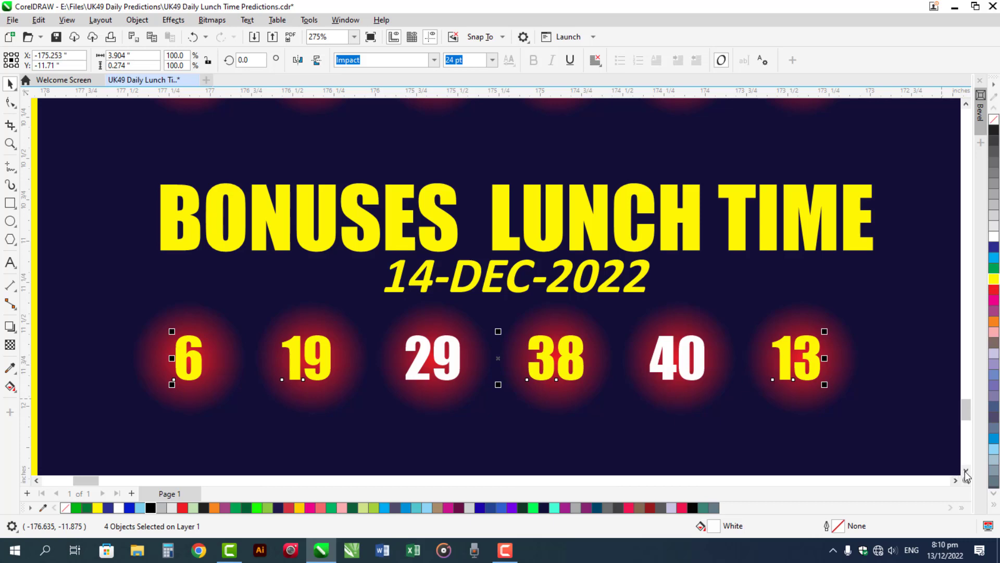
scroll(966, 475, down, 6)
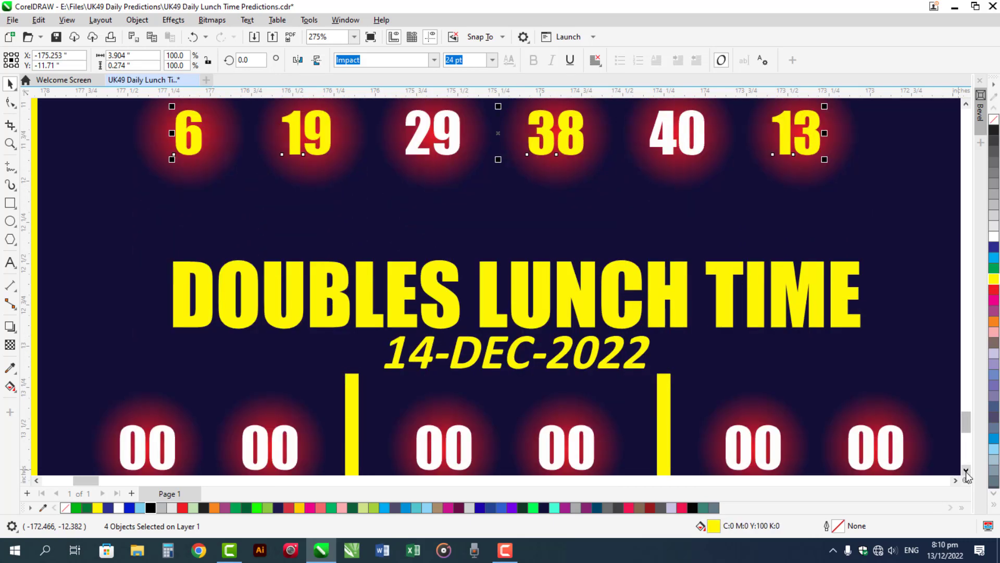
Replace the first pair of 00 placeholders in the top row under DOUBLES LUNCH TIME with 4 and 16
scroll(967, 475, down, 2)
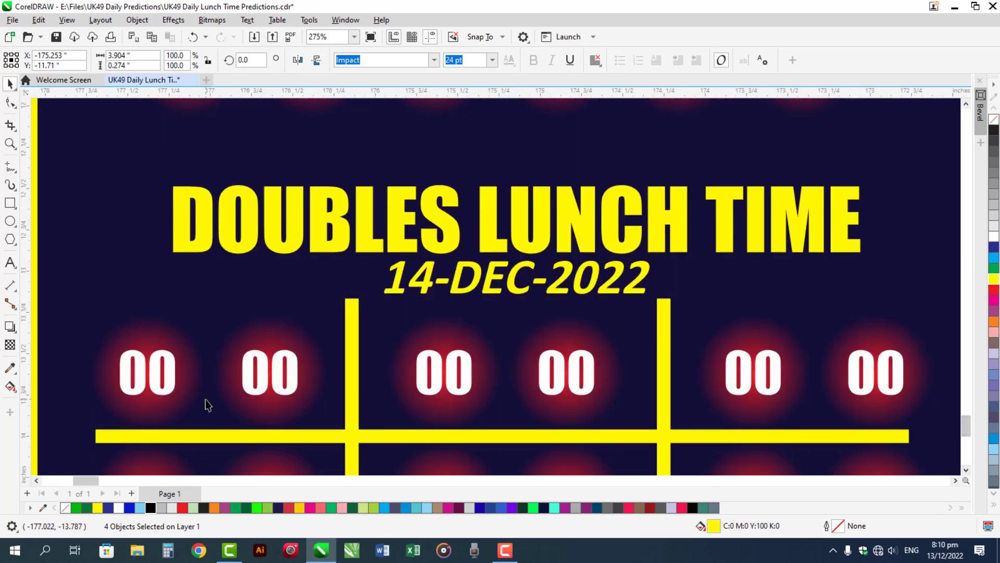
click(172, 380)
double_click(172, 381)
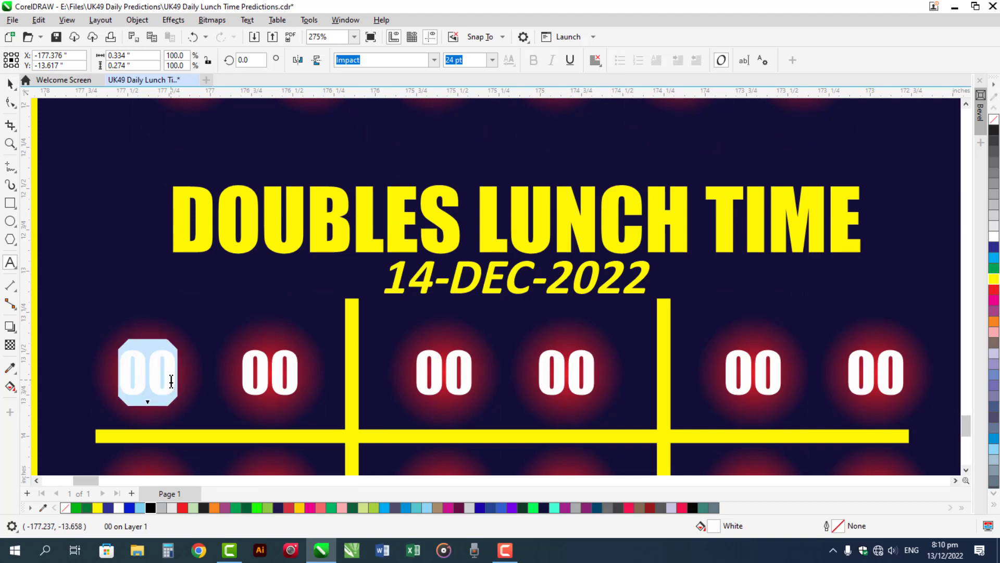
text(4)
key(ctrl+space)
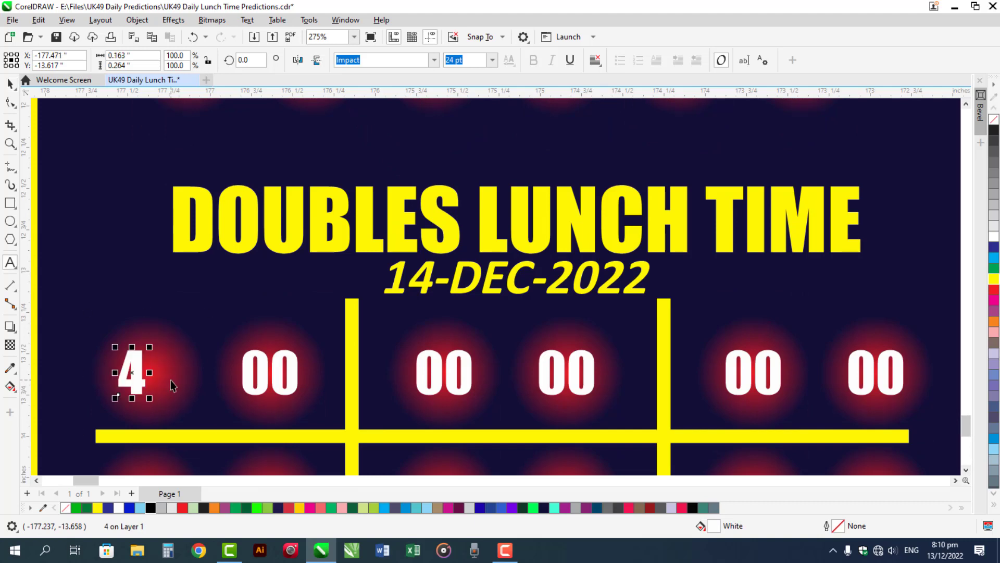
click(262, 374)
double_click(255, 375)
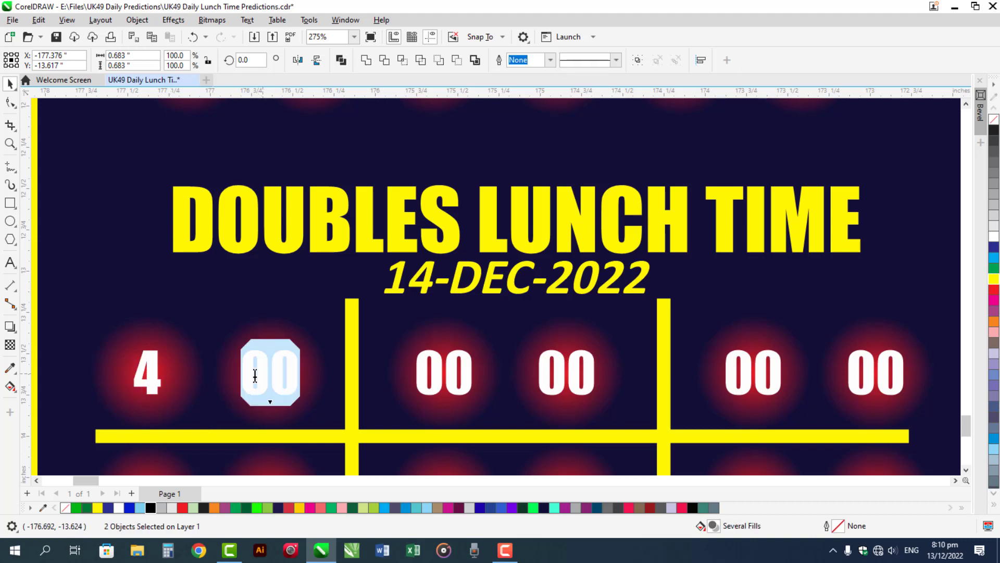
text(16)
key(ctrl+space)
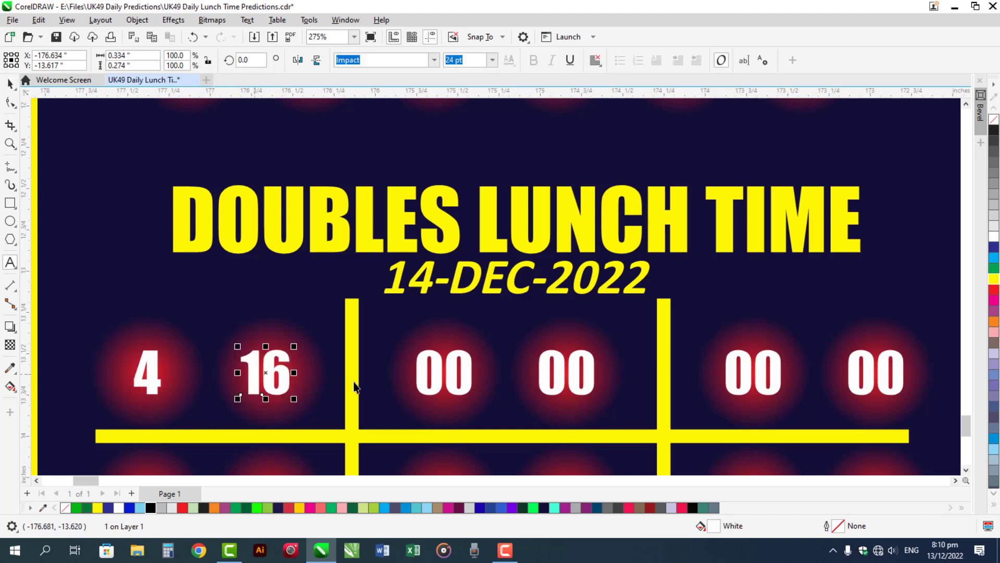
Replace the middle pair of 00 placeholders in the top doubles row with 3 and 12
double_click(437, 376)
double_click(437, 376)
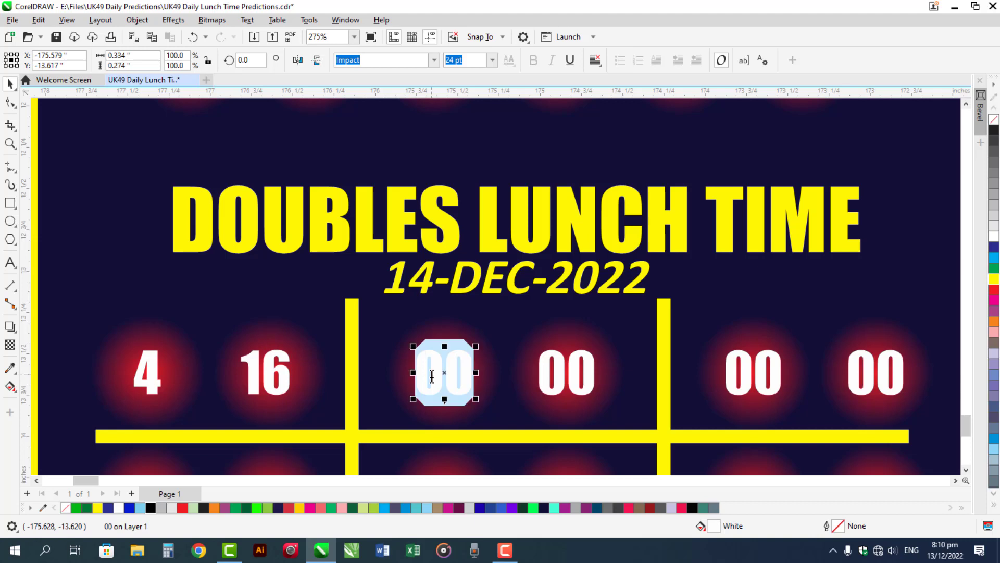
text(3)
key(ctrl+space)
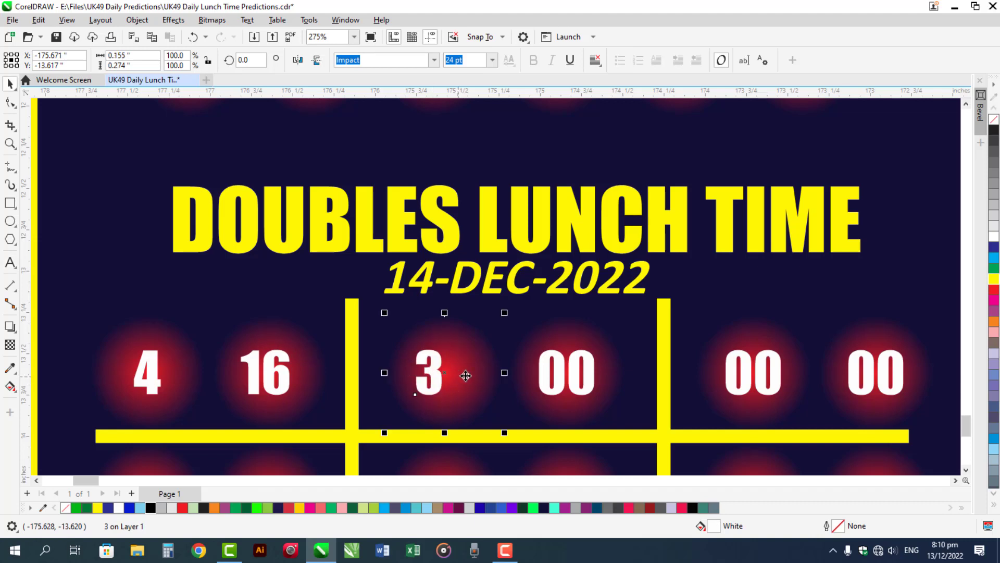
double_click(560, 373)
double_click(560, 373)
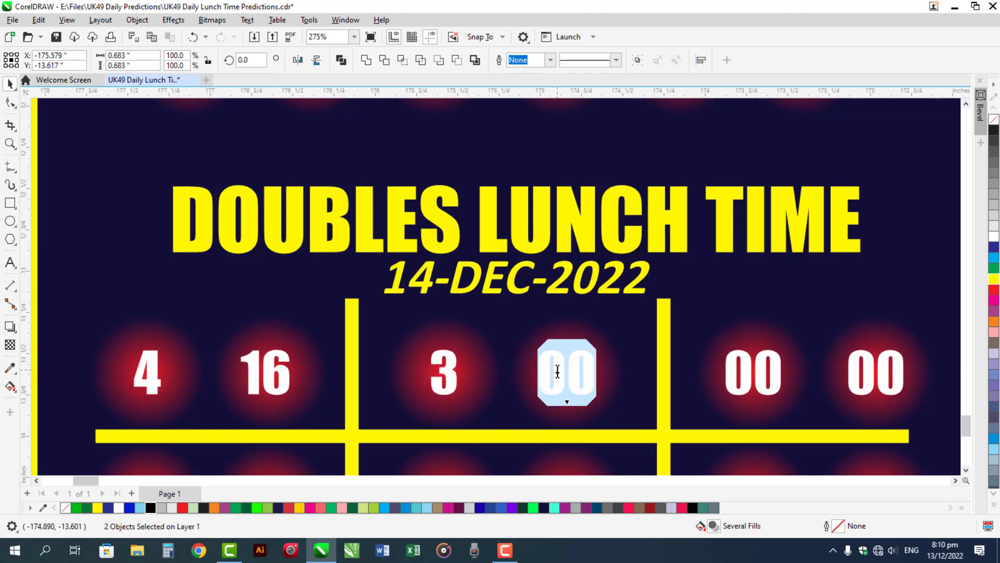
text(12)
key(ctrl+space)
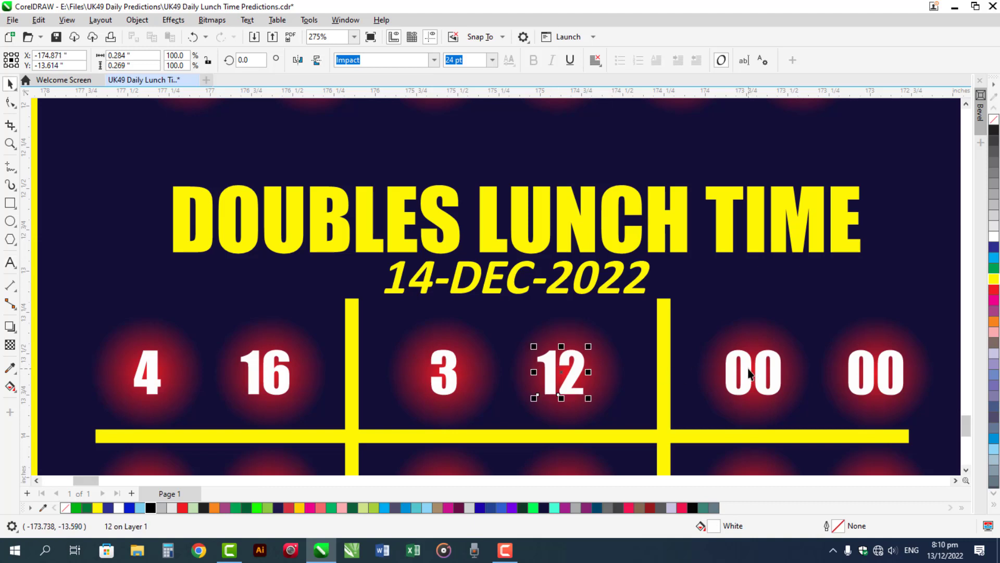
Replace the last pair of 00 placeholders in the top doubles row with 6 and 19
double_click(739, 370)
double_click(740, 370)
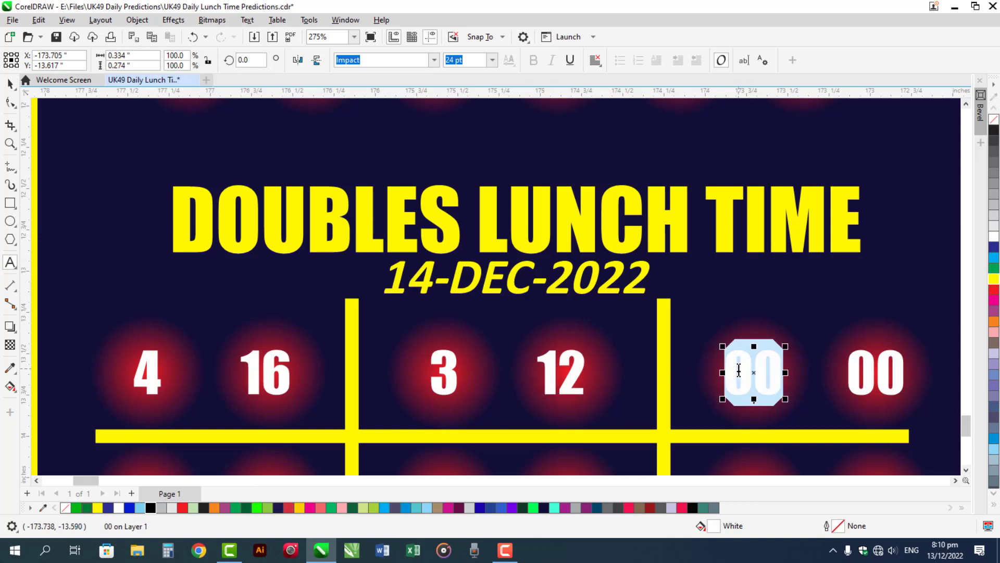
text(6)
key(ctrl+space)
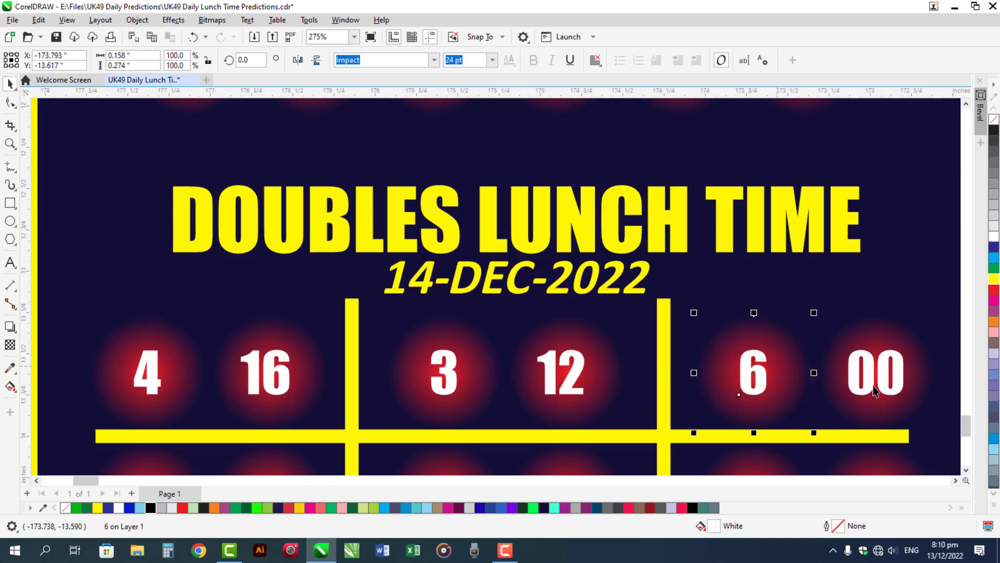
double_click(873, 386)
double_click(873, 386)
text(19)
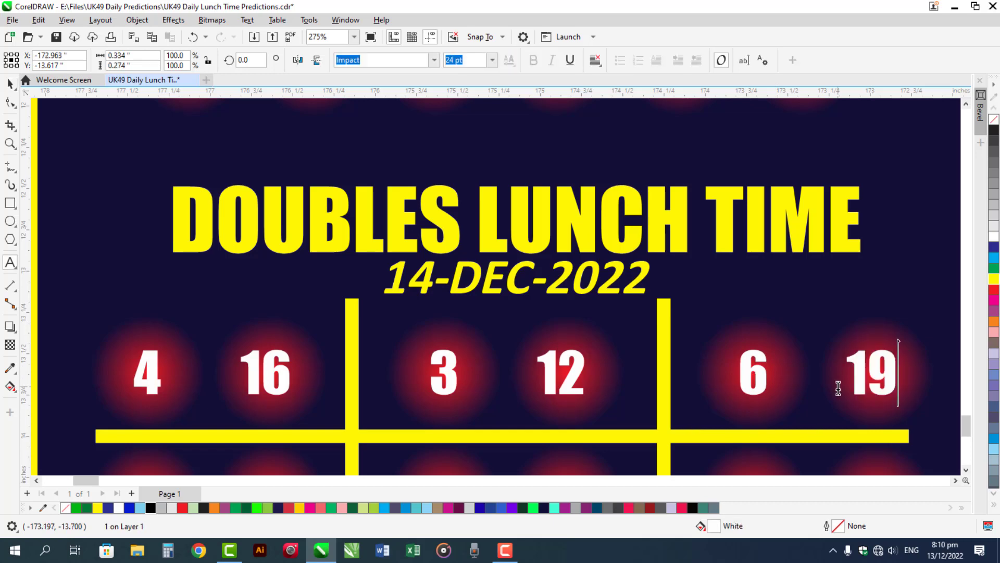
key(ctrl+space)
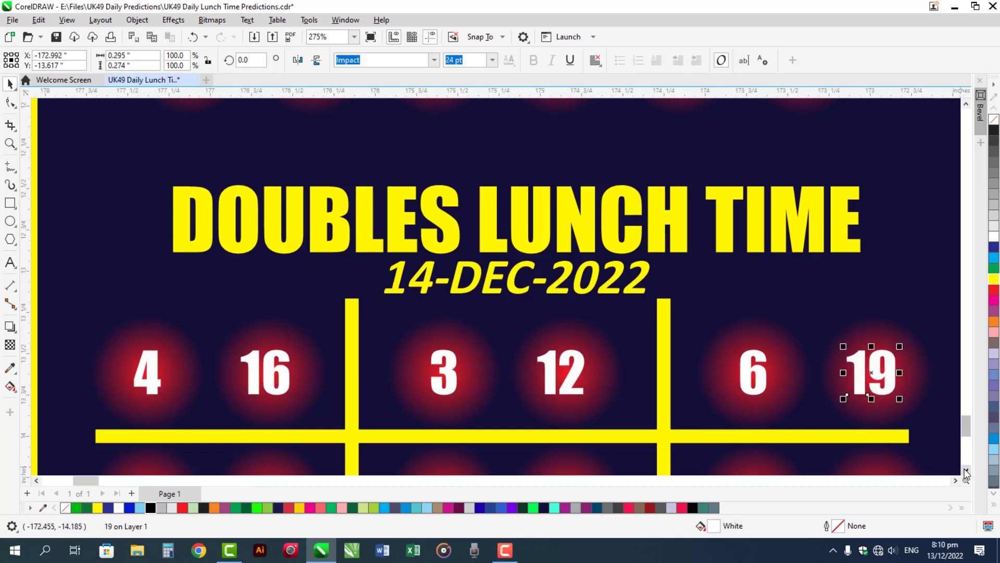
Replace the first 00 placeholder in the second doubles row with 29
scroll(965, 468, down, 3)
scroll(964, 468, down, 5)
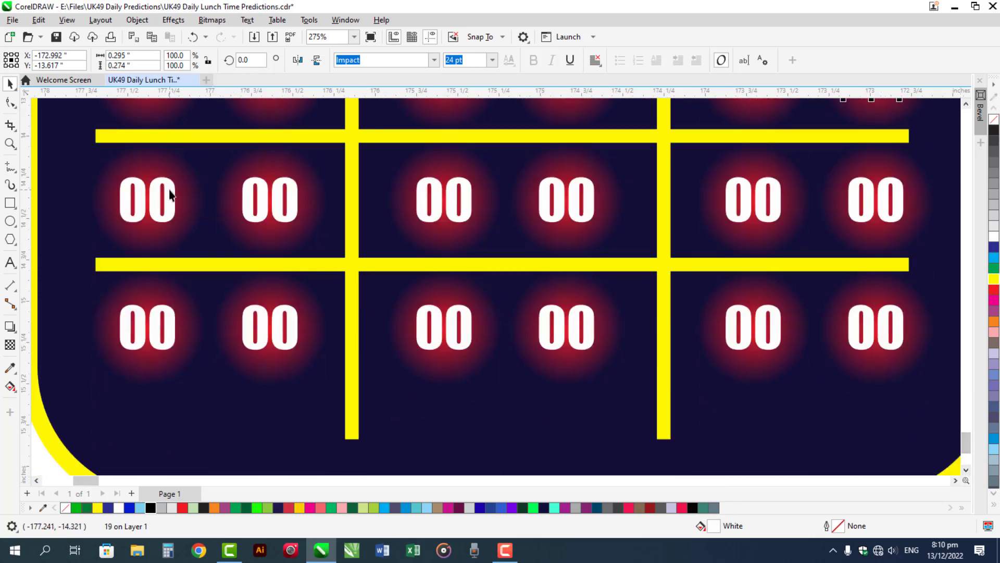
click(168, 194)
double_click(170, 192)
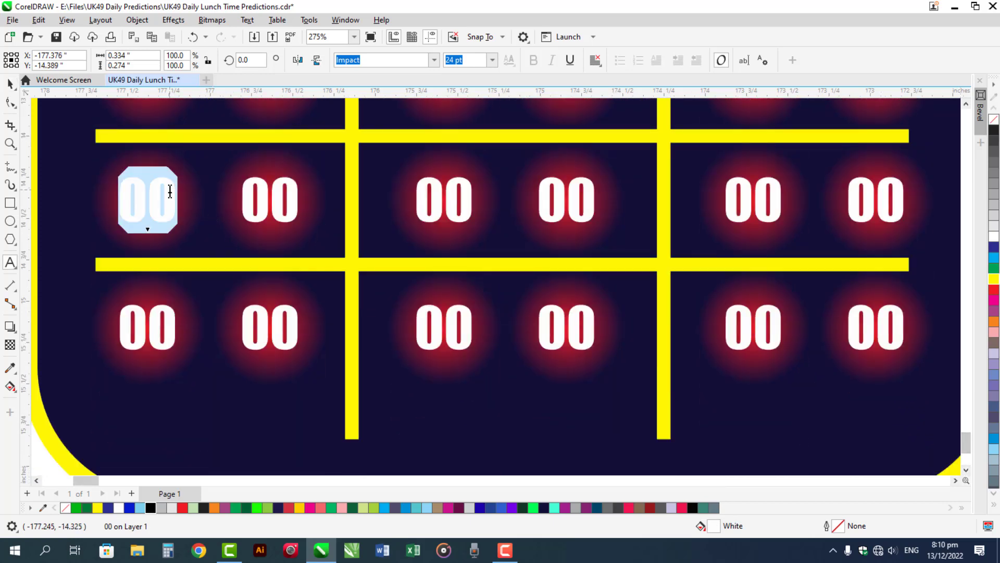
text(29)
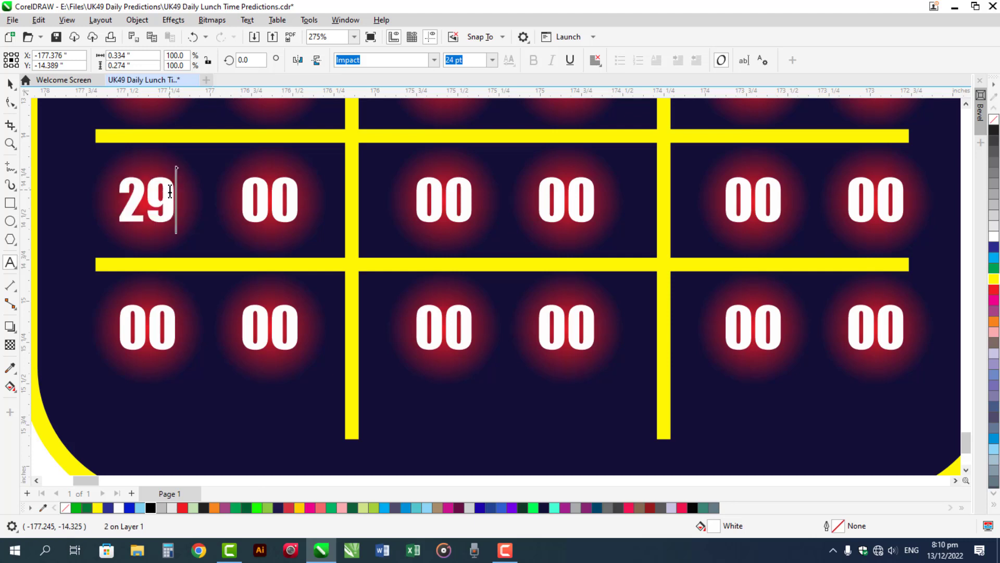
key(ctrl+space)
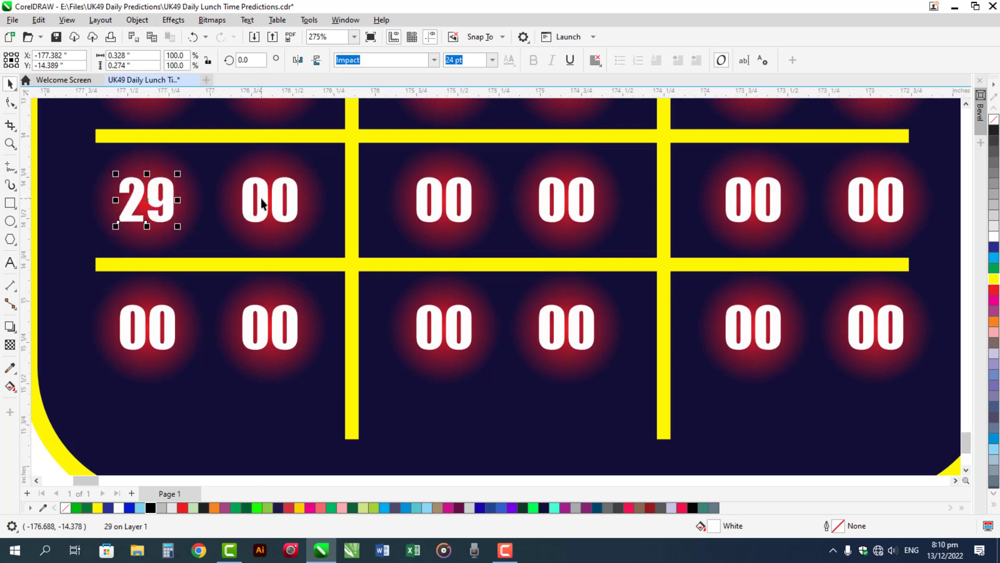
click(262, 202)
double_click(262, 201)
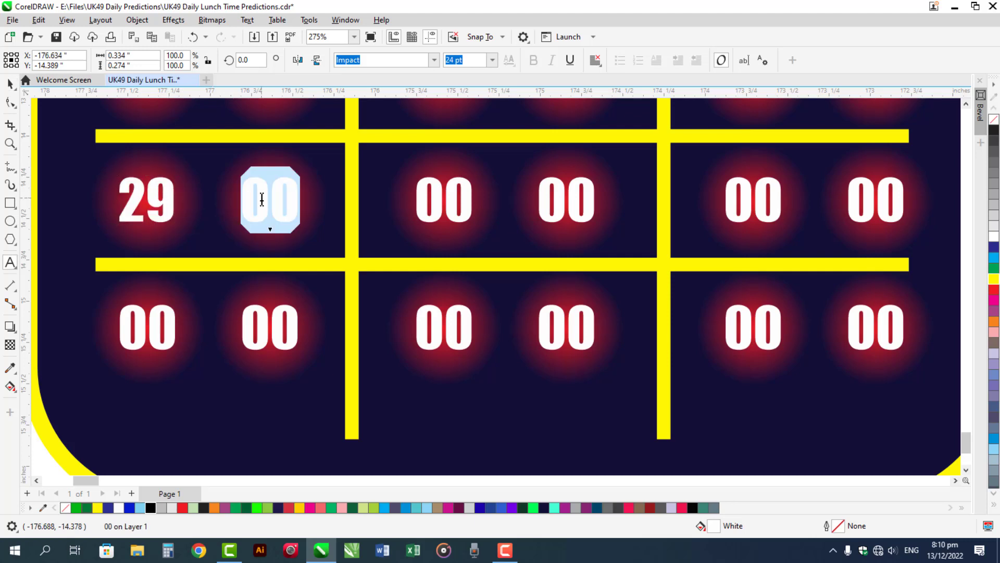
click(966, 104)
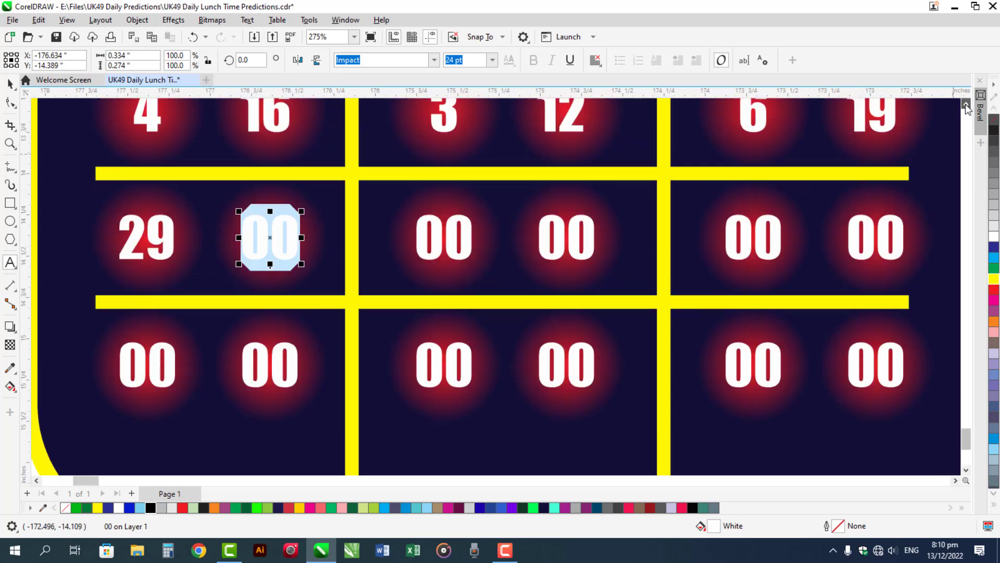
click(966, 469)
click(966, 470)
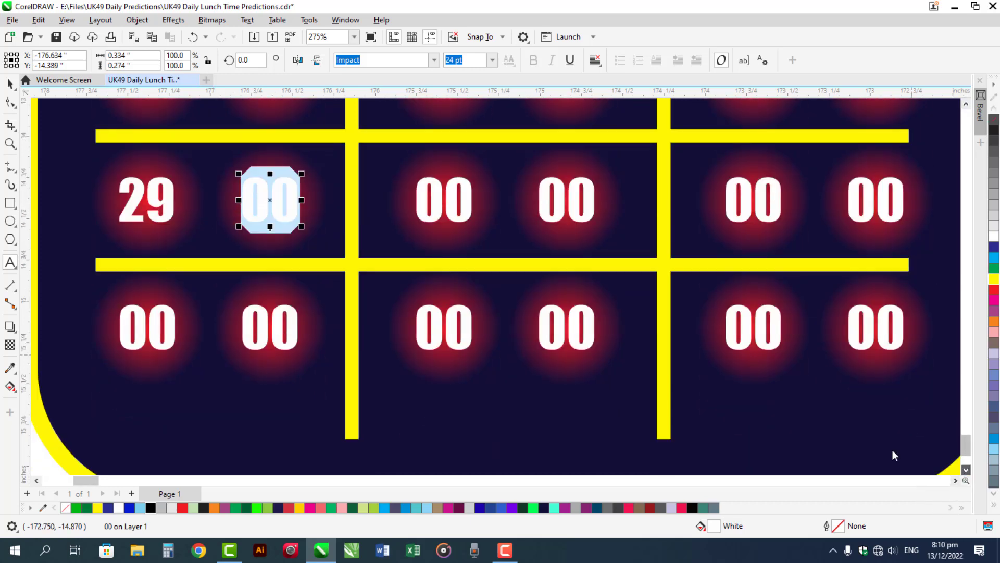
Change the first pair of numbers in the second doubles row to 8 and 11
click(154, 163)
double_click(152, 164)
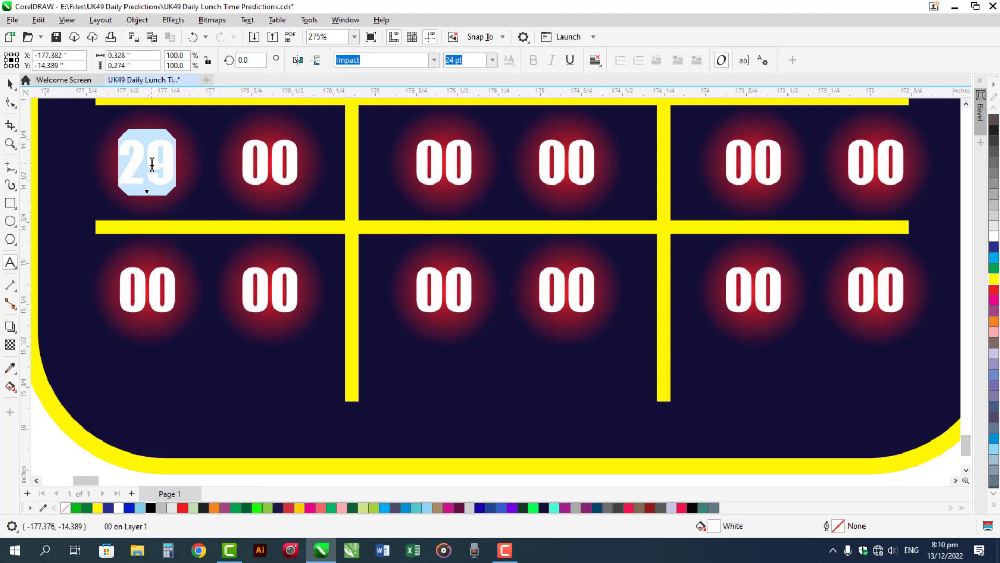
text(8)
key(ctrl+space)
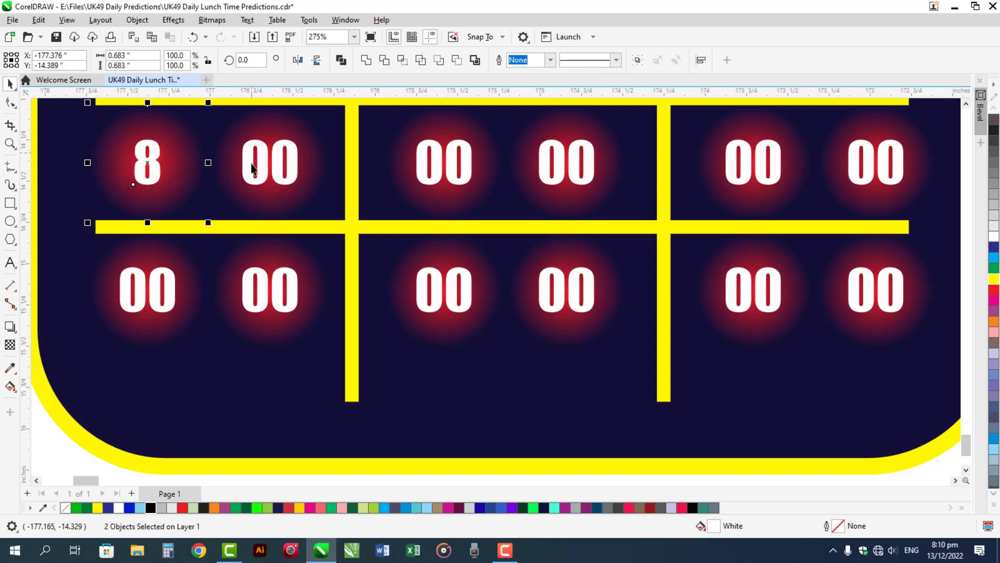
double_click(269, 159)
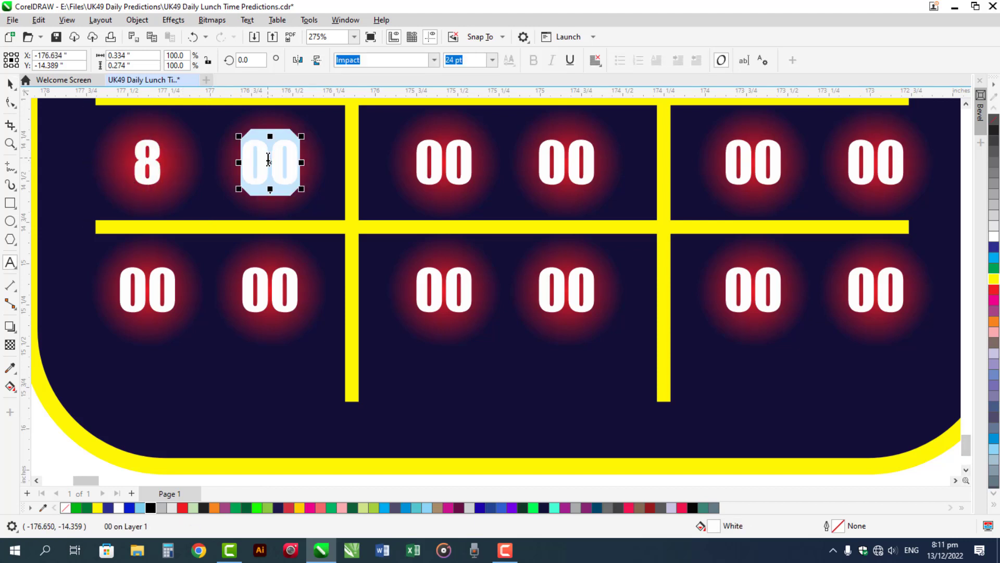
text(11)
key(ctrl+space)
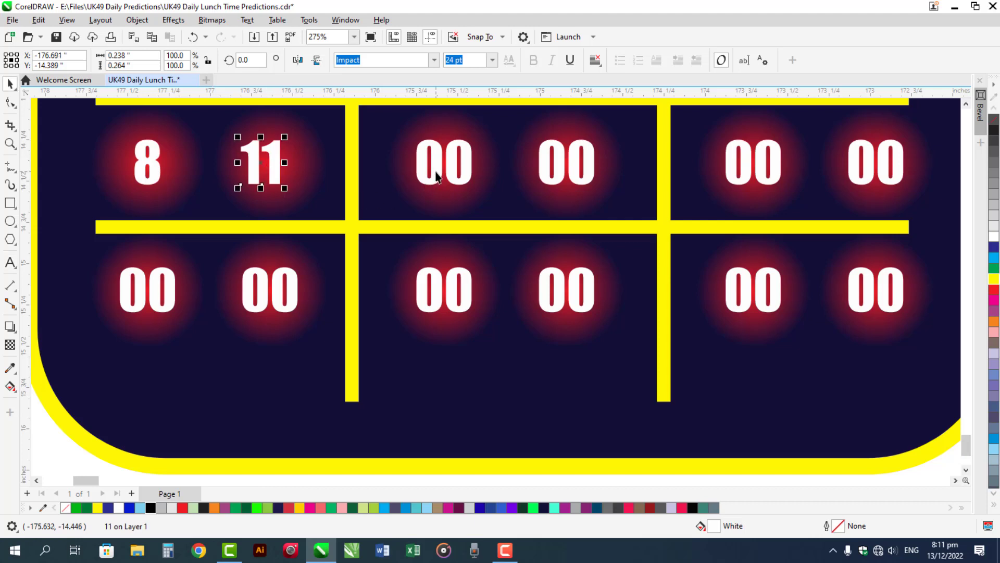
Replace the middle pair of 00 placeholders in the second doubles row with 20 and 30
double_click(432, 174)
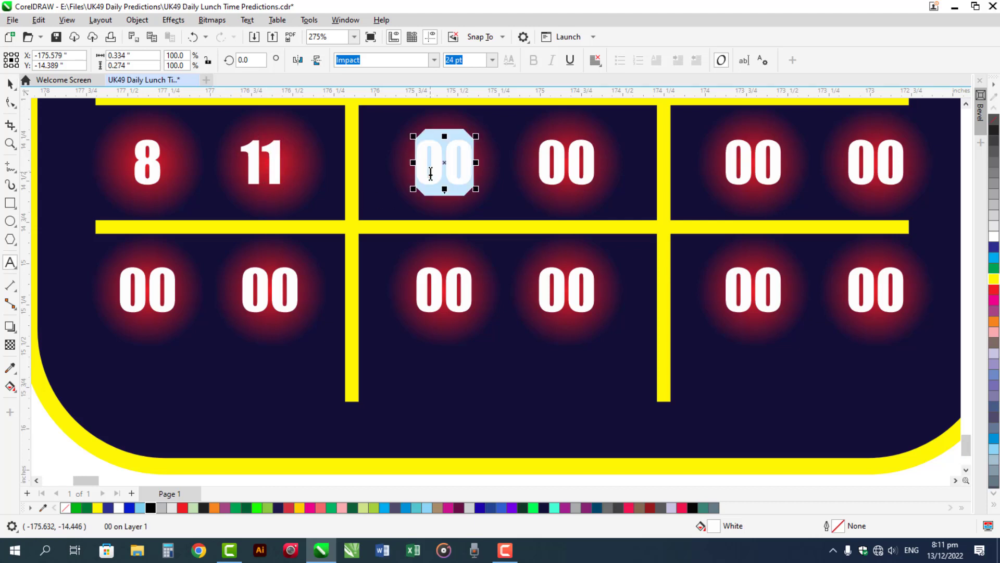
text(20)
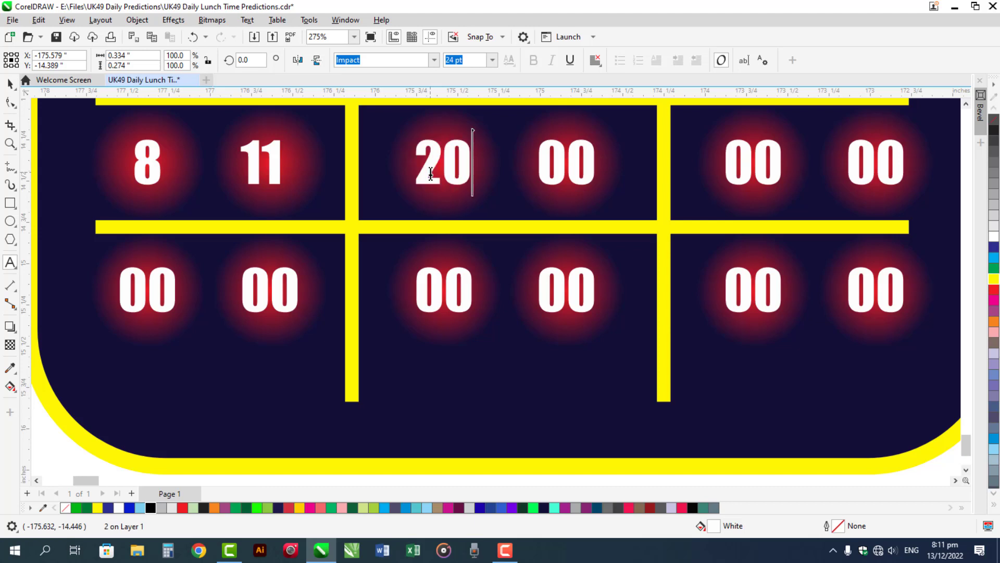
key(ctrl+space)
double_click(558, 160)
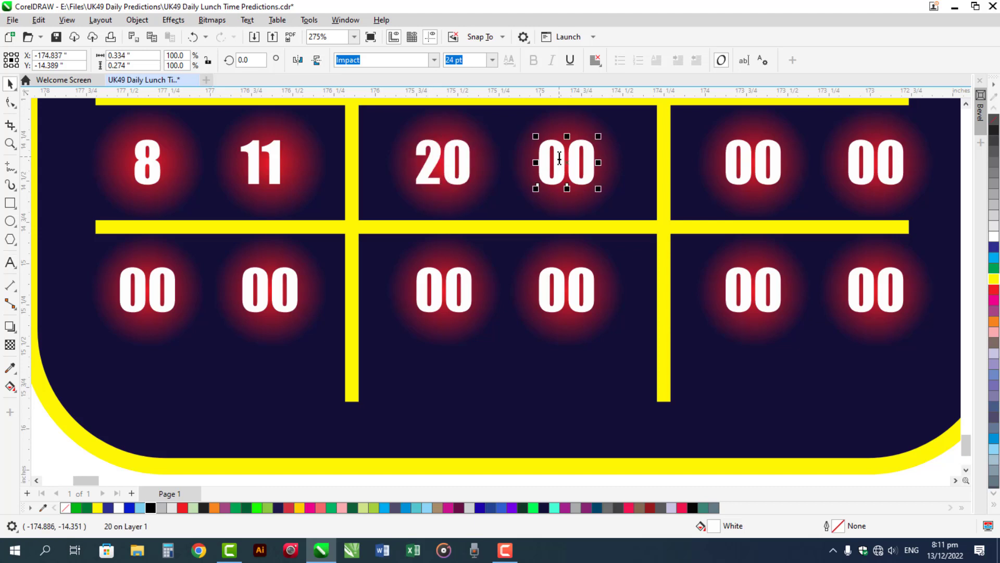
text(30)
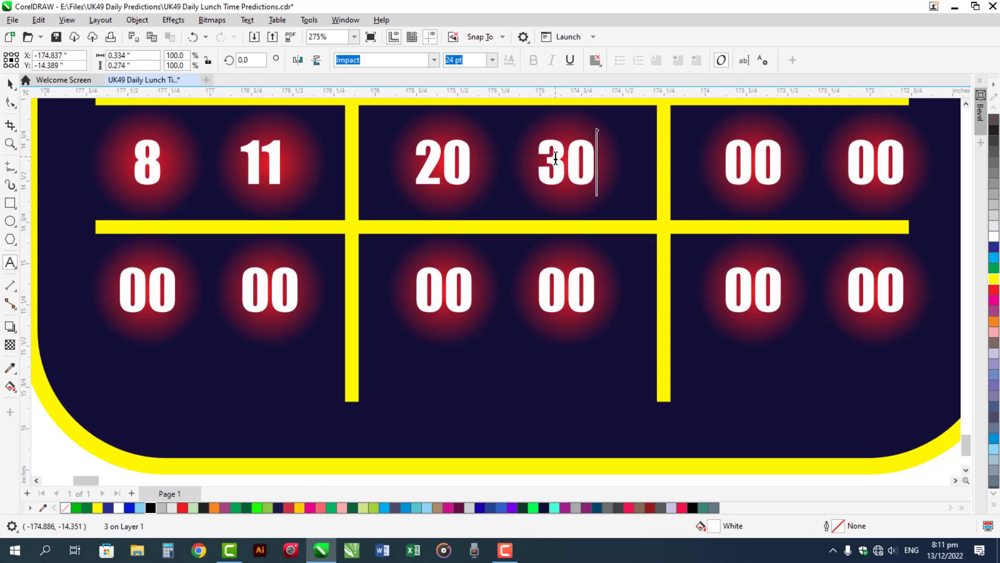
key(ctrl+space)
Replace the last pair of 00 placeholders in the second doubles row with 23 and 45
double_click(749, 162)
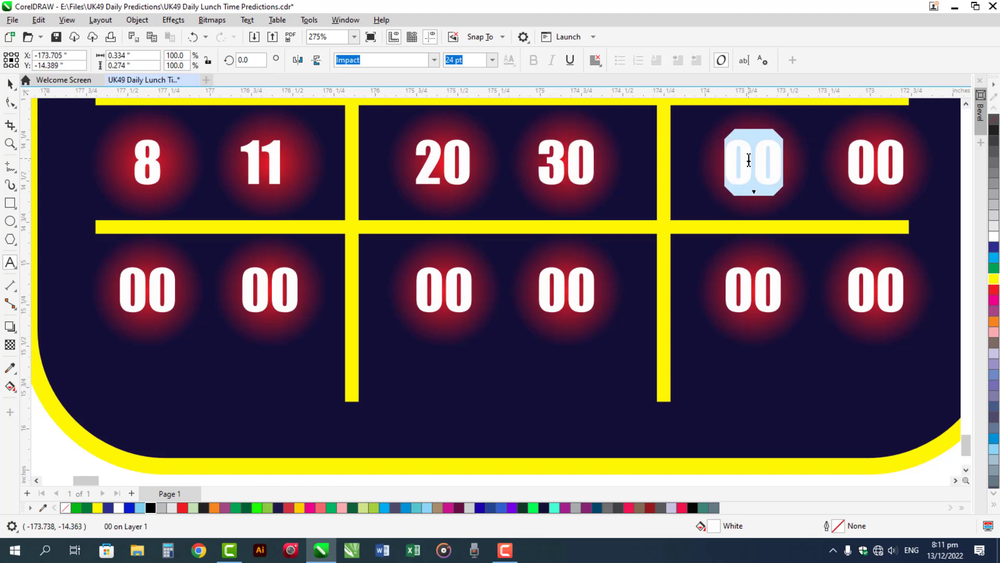
text(23)
key(ctrl+space)
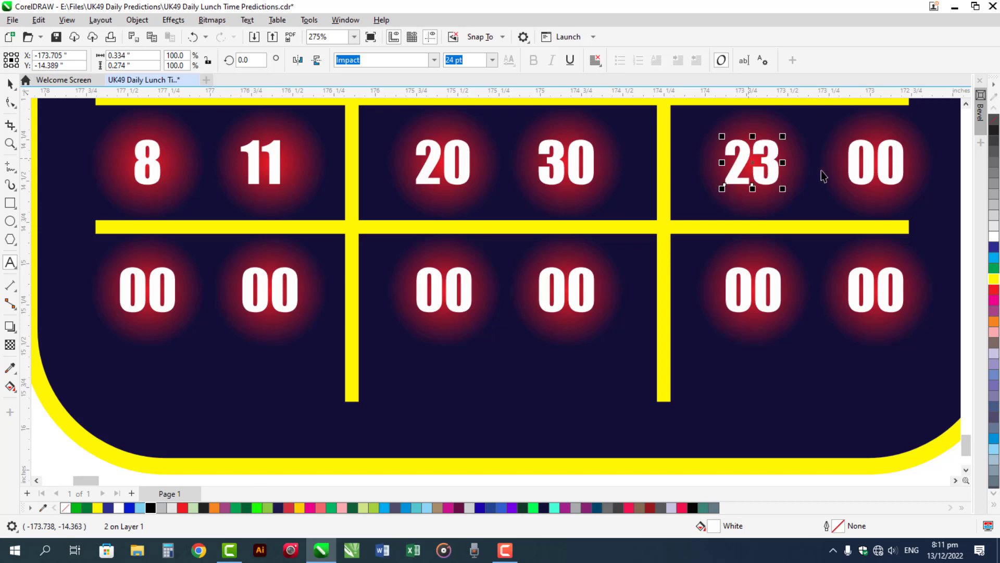
click(867, 160)
double_click(867, 160)
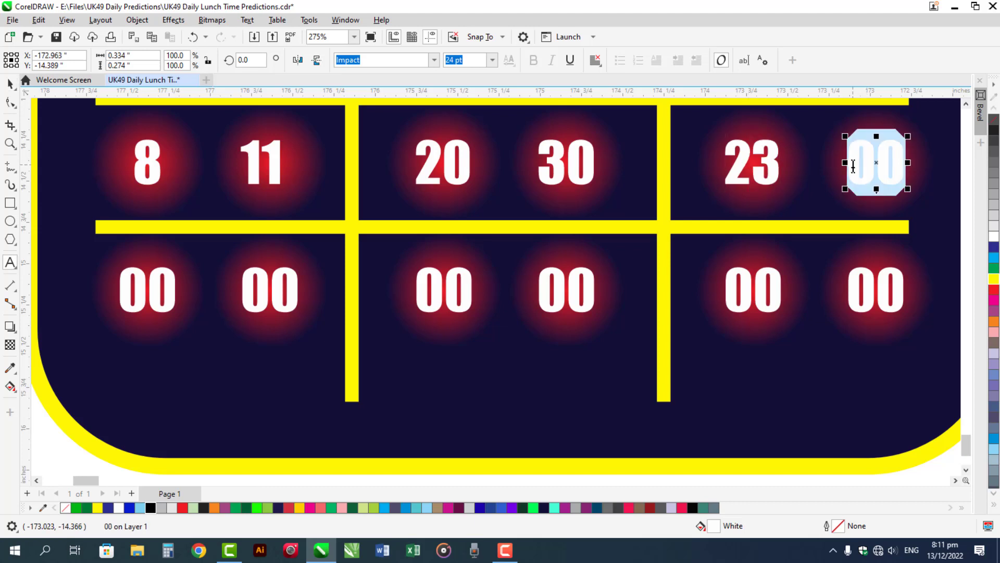
text(45)
key(ctrl+space)
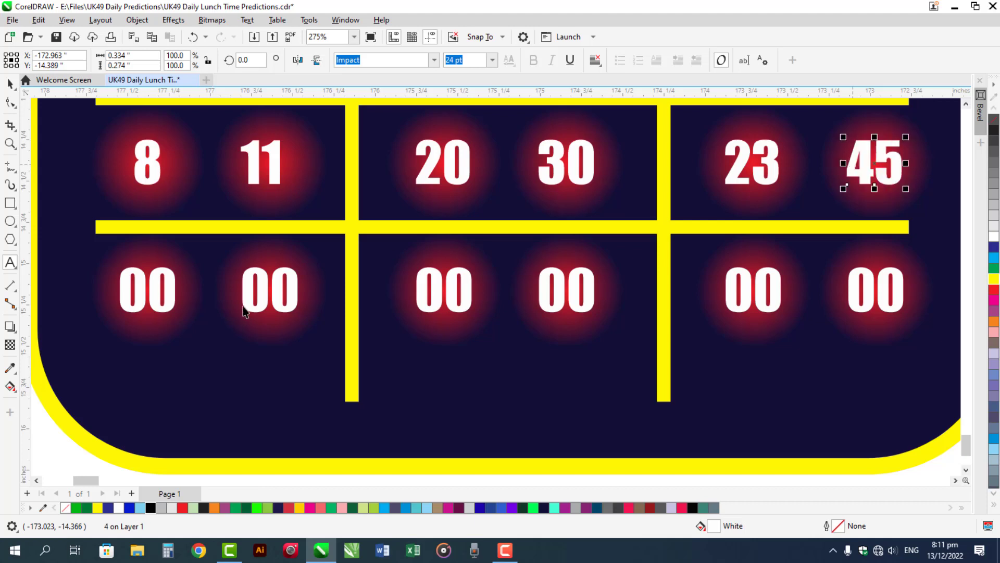
Replace the first 00 placeholder in the third doubles row with 29
click(172, 302)
double_click(173, 302)
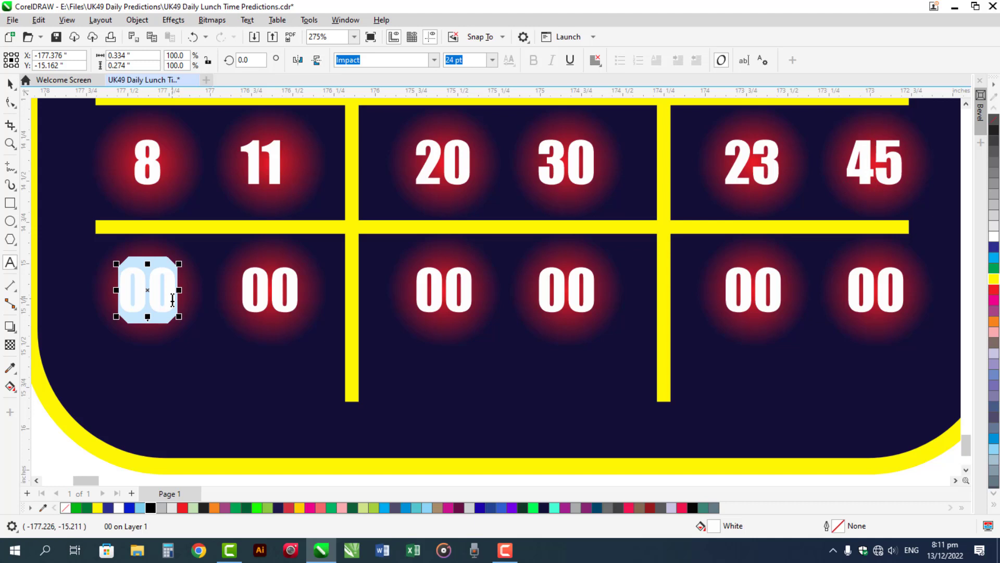
text(29)
key(ctrl+space)
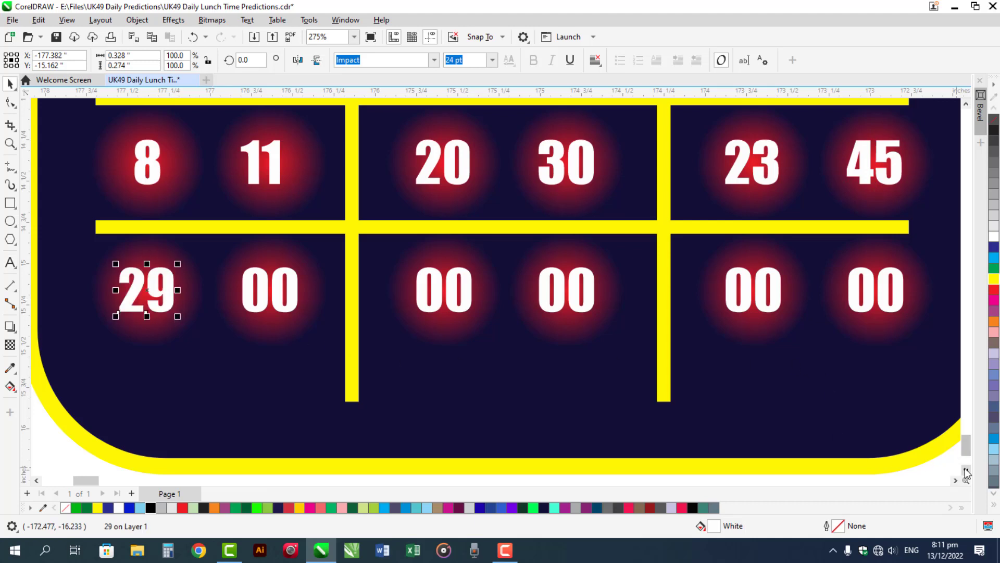
scroll(936, 464, down, 3)
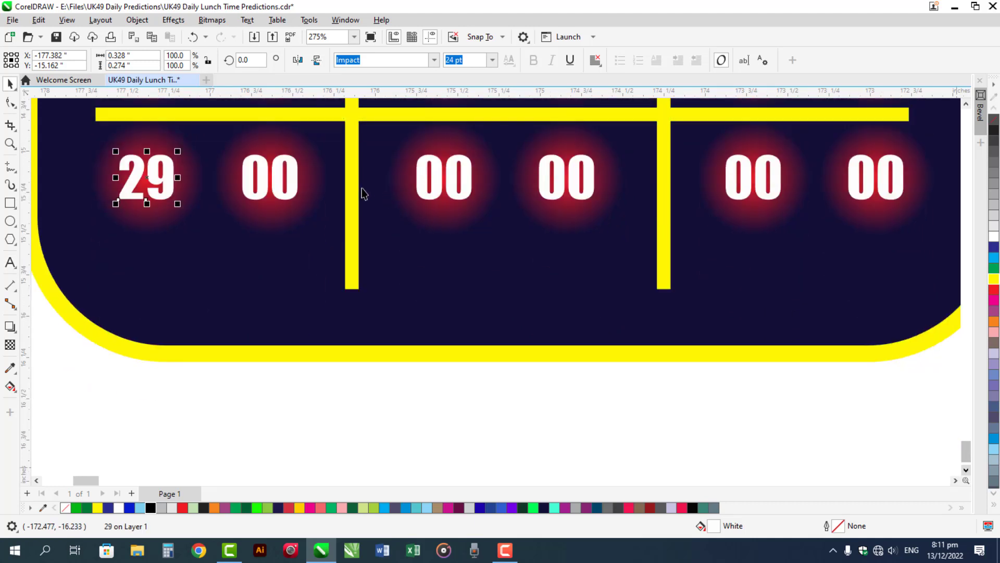
Replace the second 00 placeholder in the third doubles row with 38
click(288, 180)
double_click(292, 179)
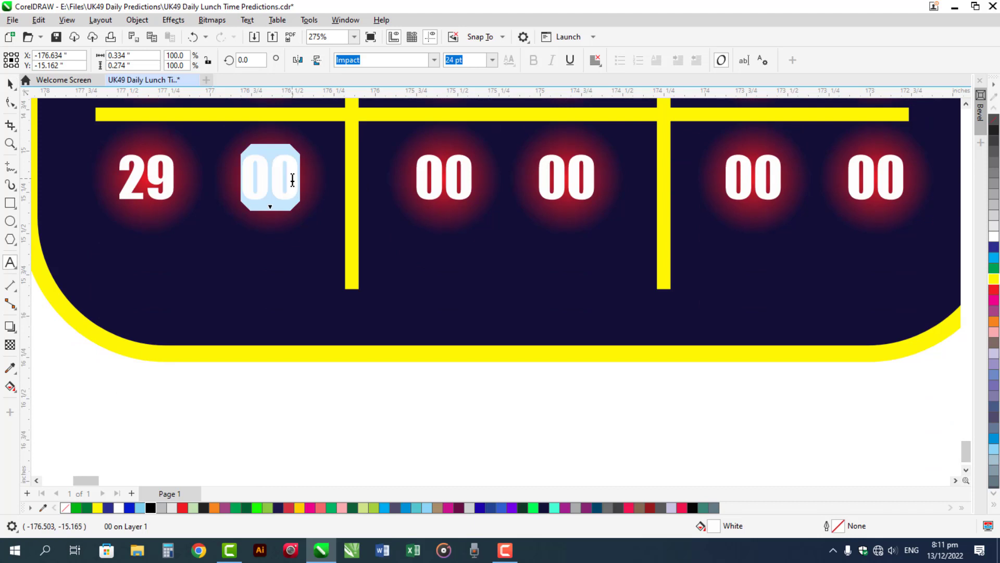
text(38)
key(ctrl+space)
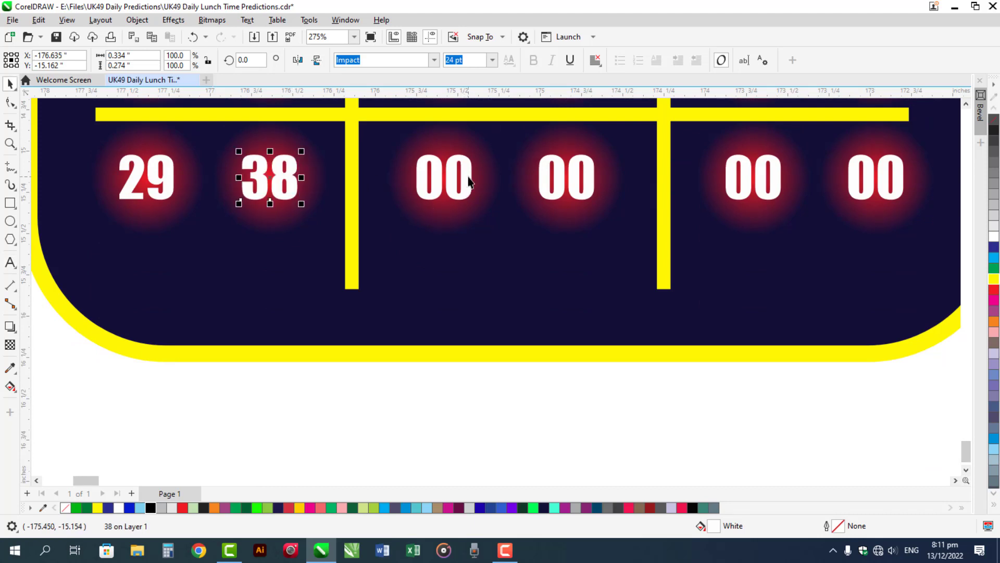
Replace the middle pair of 00 placeholders in the third doubles row with 49 and 13
click(454, 184)
double_click(451, 183)
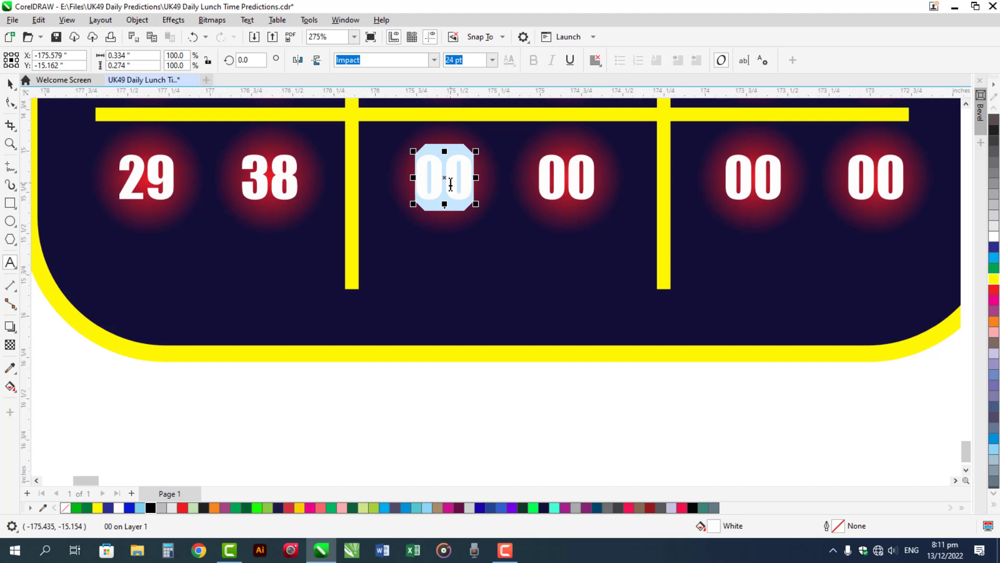
text(49)
key(ctrl+space)
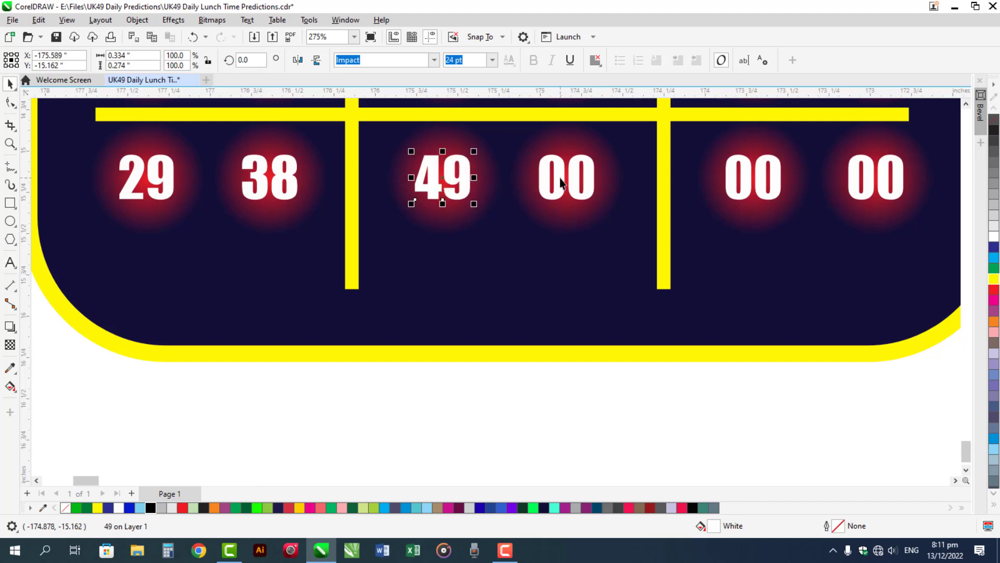
click(555, 183)
double_click(554, 183)
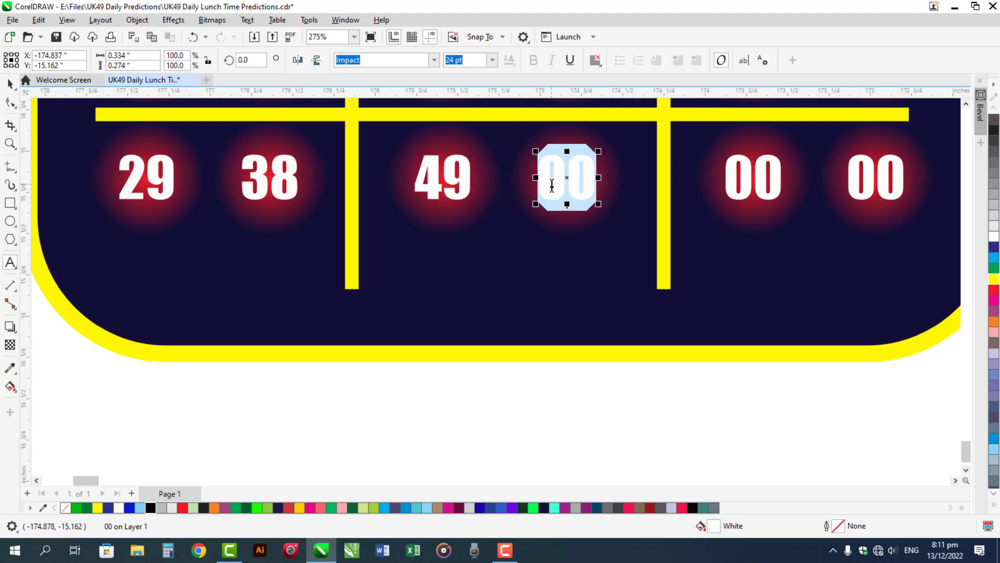
text(13)
key(ctrl+space)
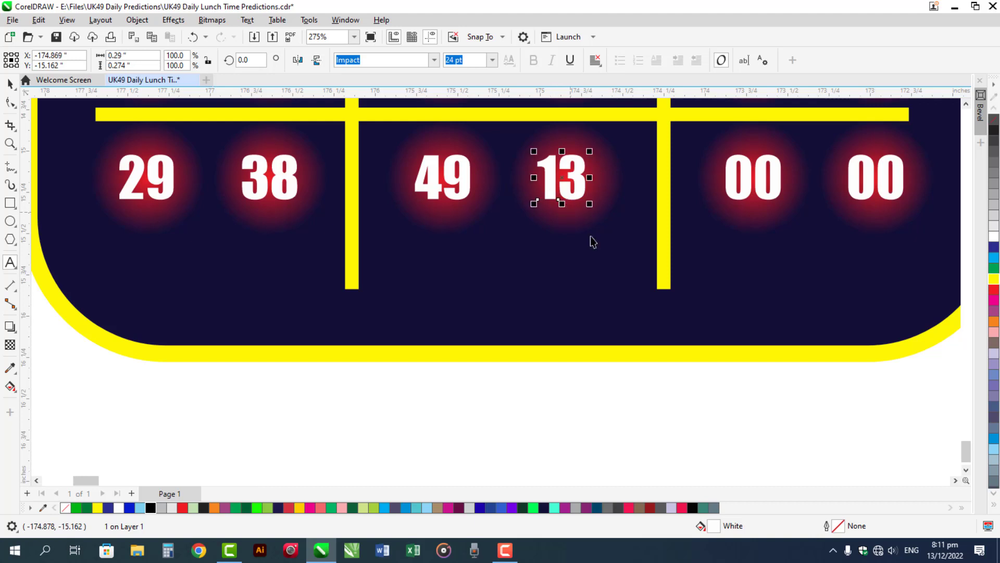
Replace the last pair of 00 placeholders in the third doubles row with 45 and 10
click(774, 196)
double_click(776, 185)
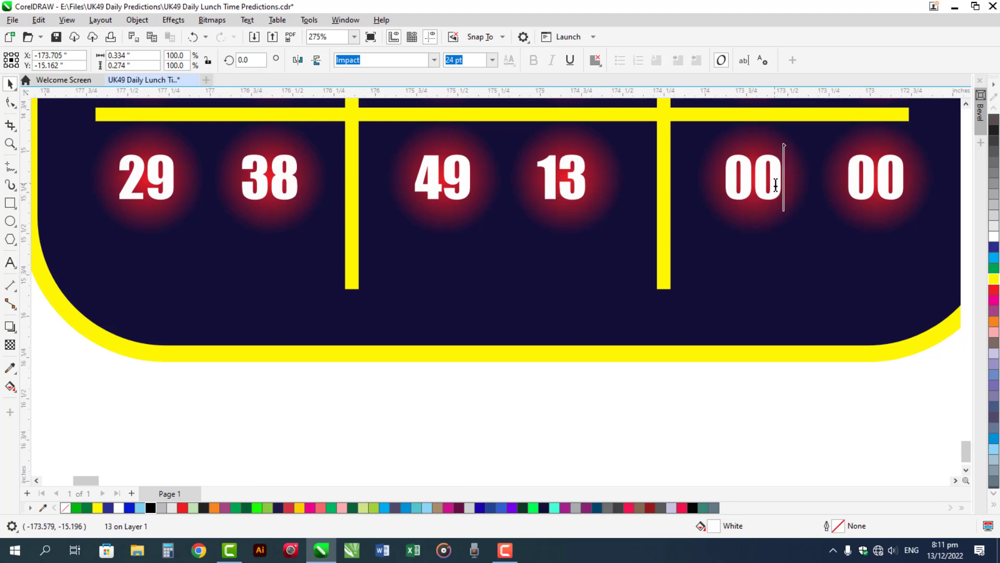
double_click(775, 185)
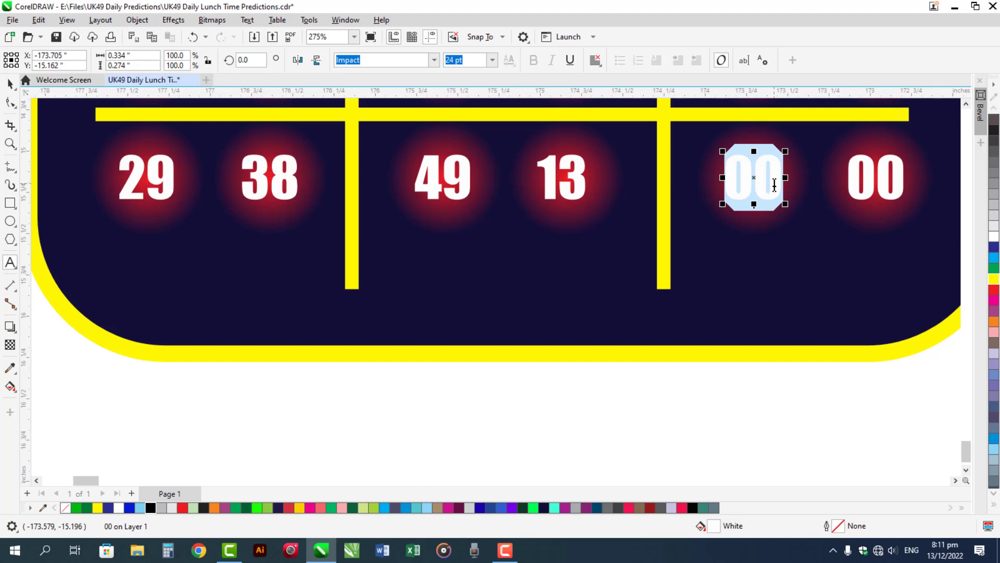
text(45)
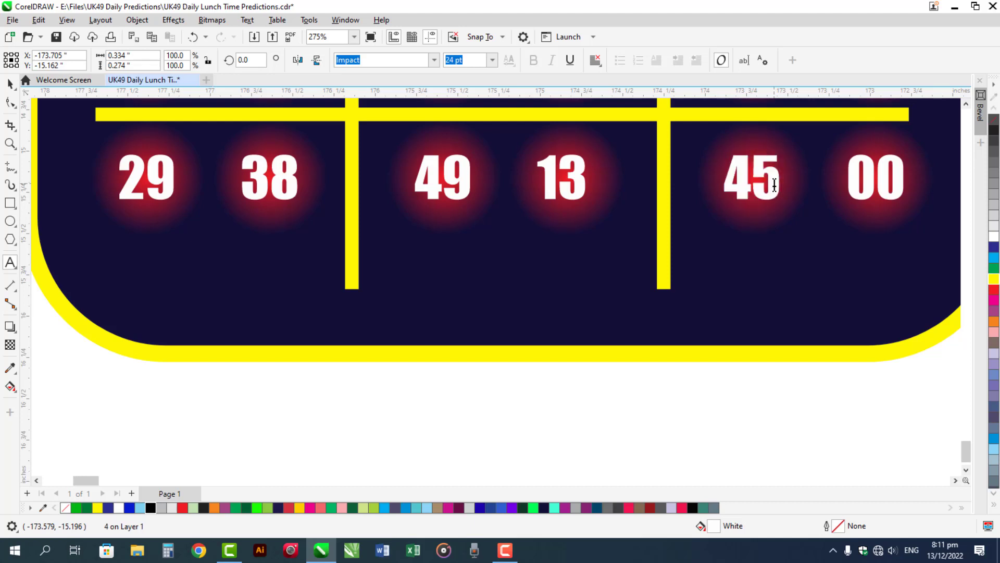
key(ctrl+space)
click(868, 177)
double_click(865, 178)
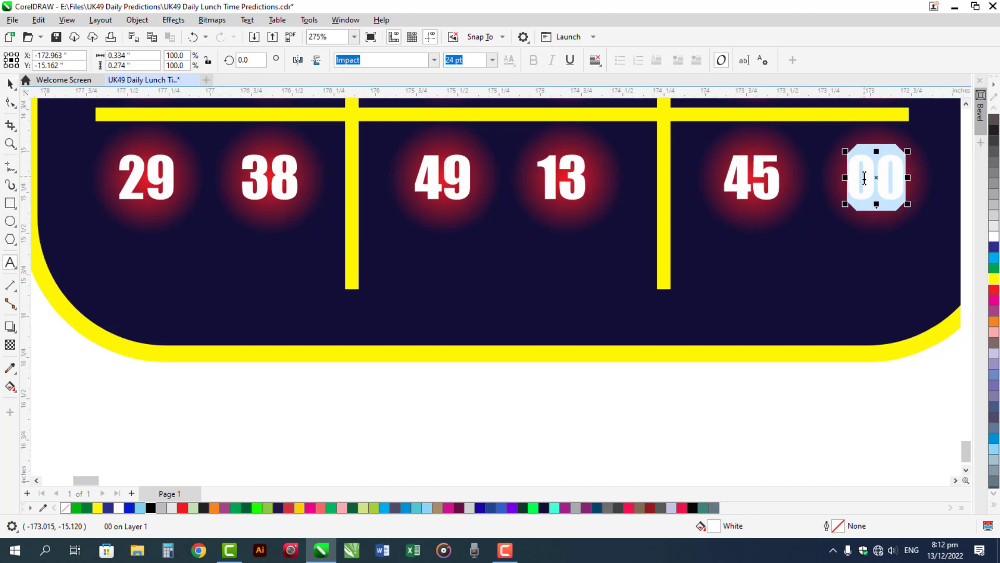
text(10)
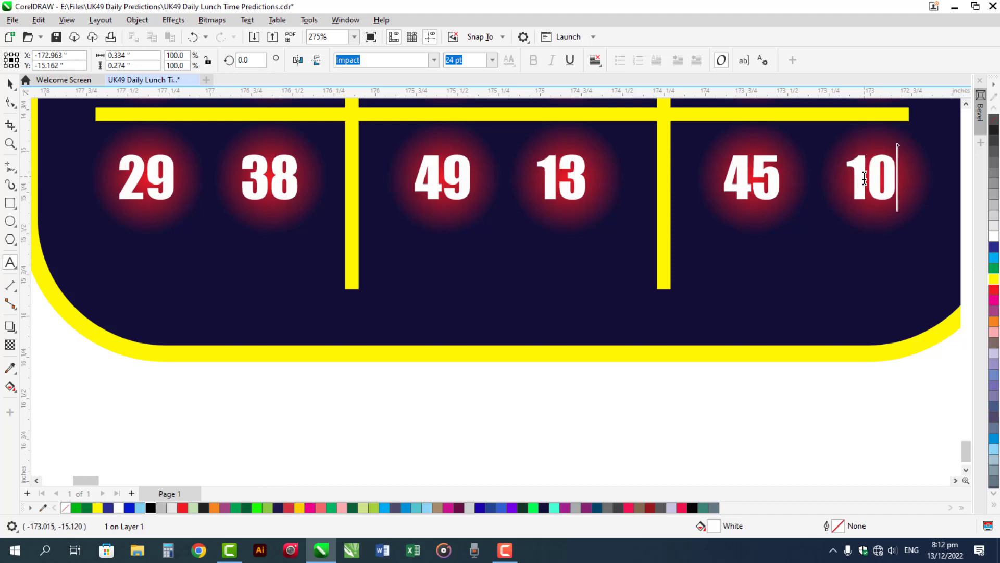
key(ctrl+space)
click(678, 407)
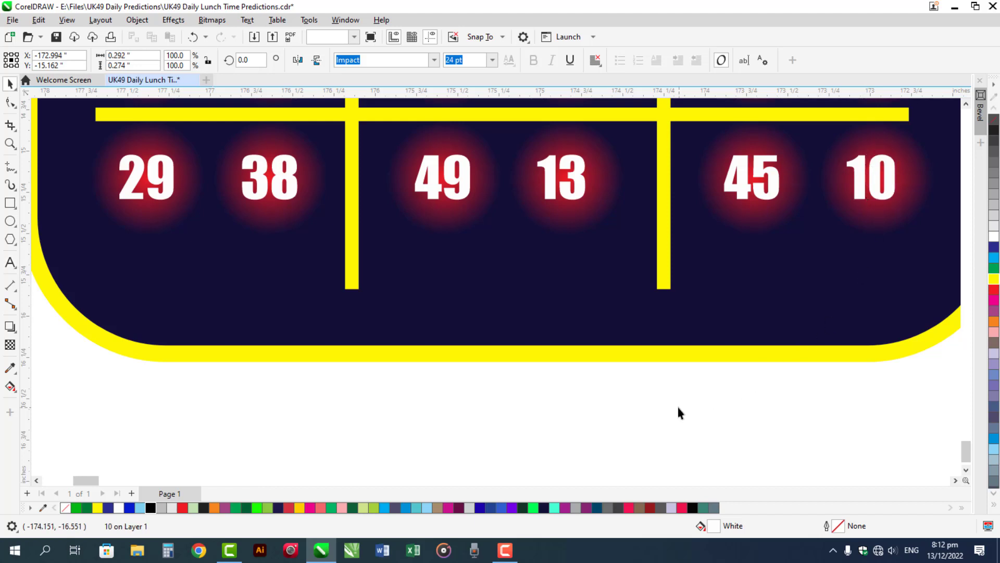
Copy the 45 from the third doubles row to the blank area below the card and fill it dark navy
click(769, 179)
drag(386, 424, 391, 420)
right_click(391, 421)
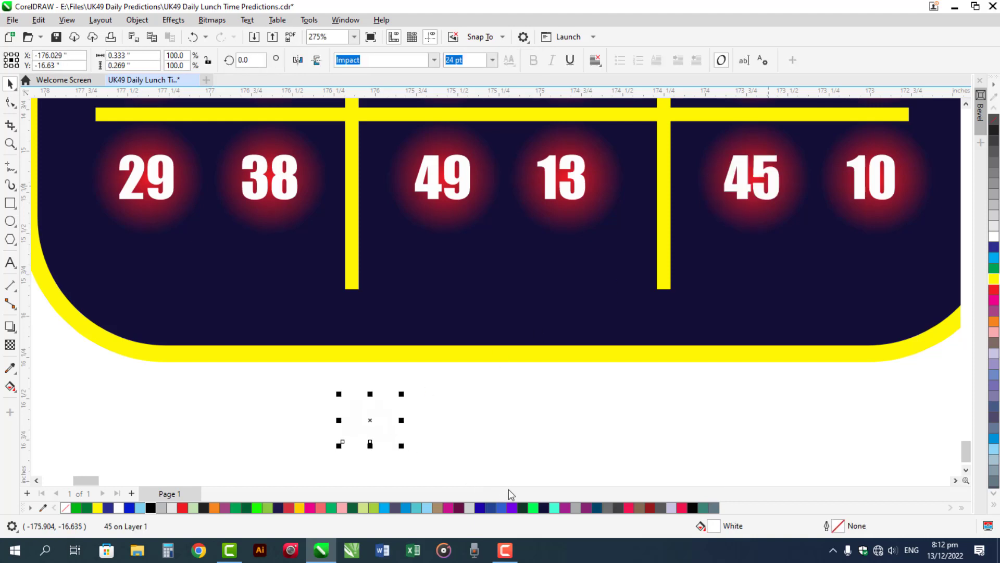
Replace the copied number's text with "Comments" and add a second line reading "who want short"
double_click(397, 437)
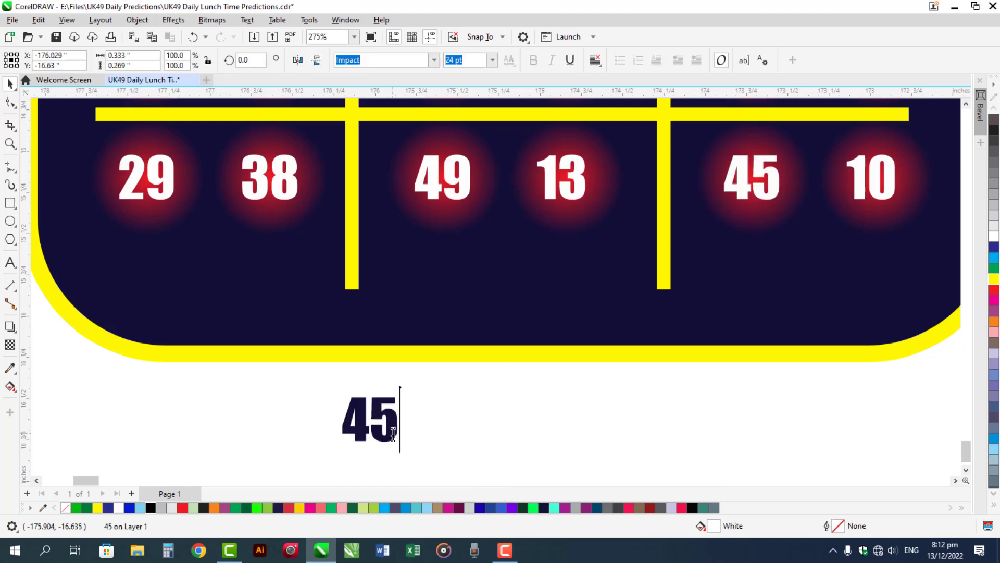
key(ctrl+a)
text(W)
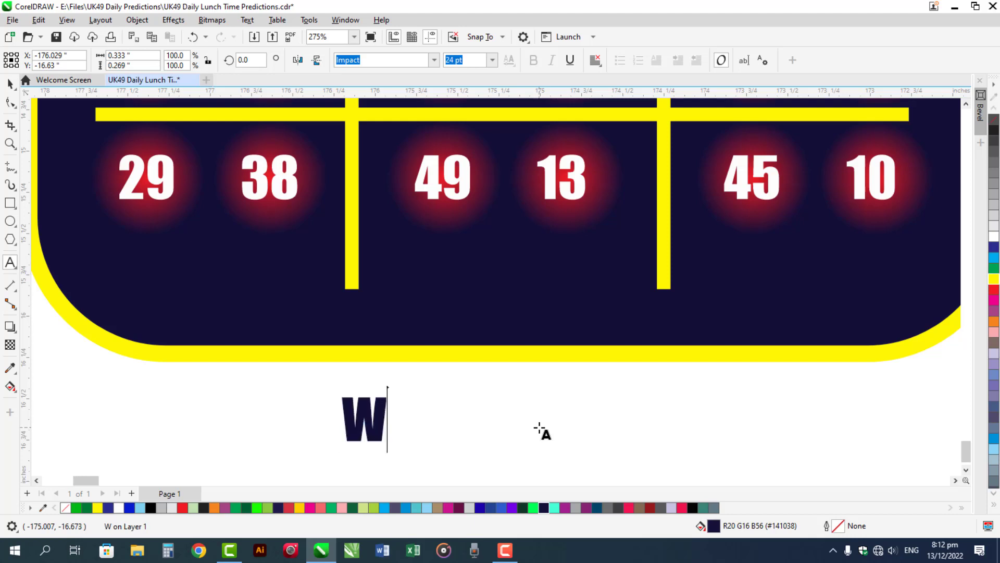
text(Comments)
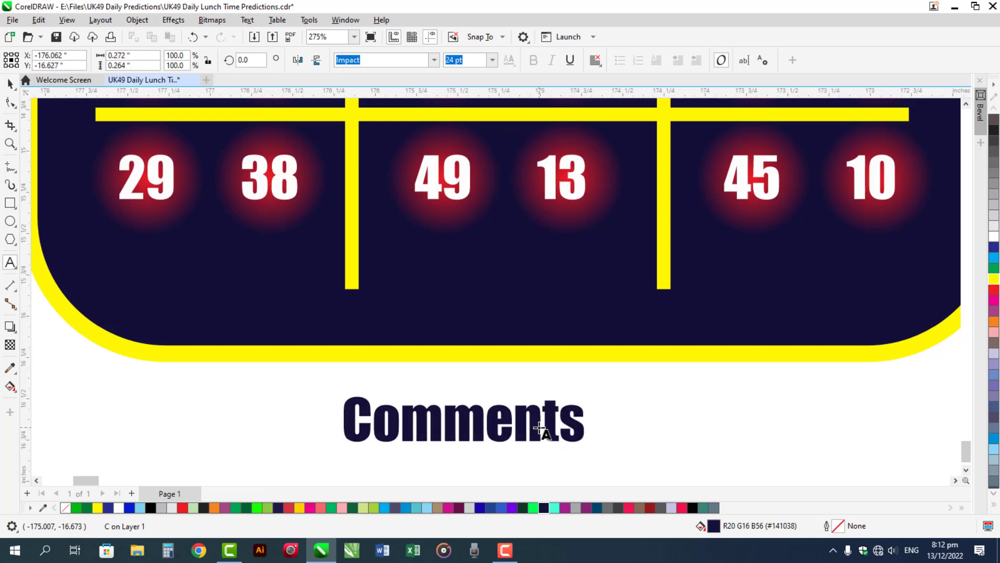
key(Return)
text(who )
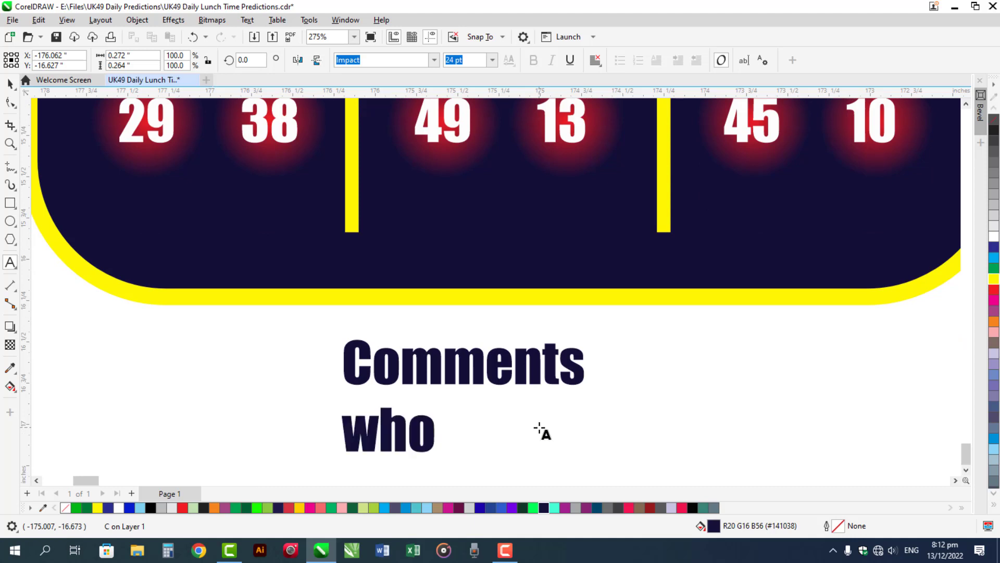
text(watn)
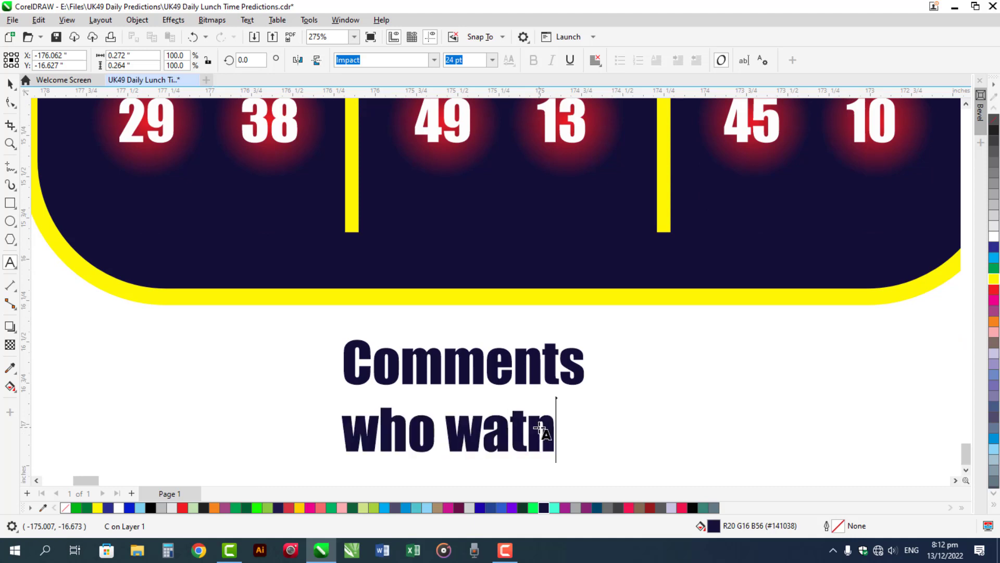
key(BackSpace)
key(BackSpace)
text(nt short)
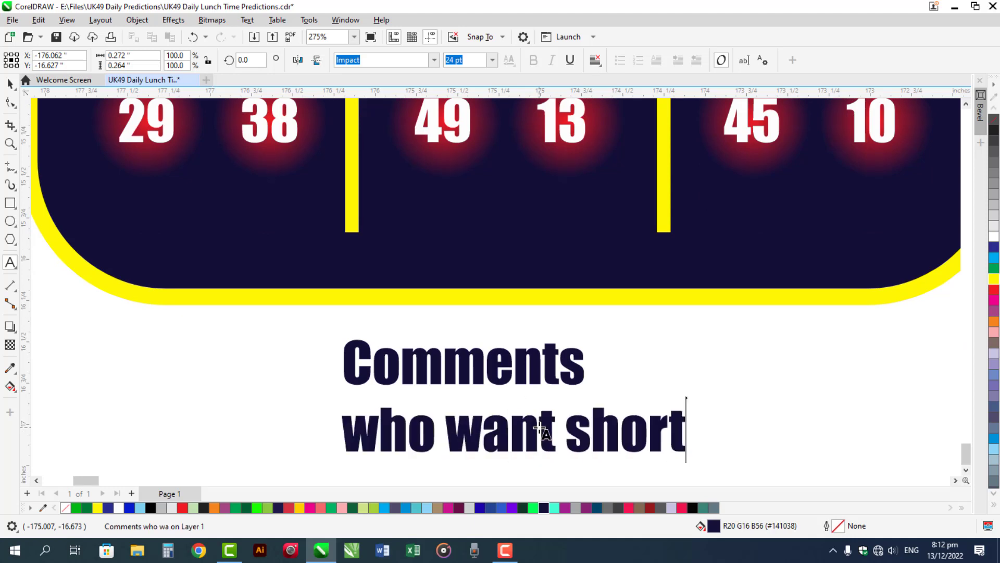
Continue the text below the card with the lines "hot numbers", "for 14 December 2022" and "thanks"
key(Return)
text(hot numbers)
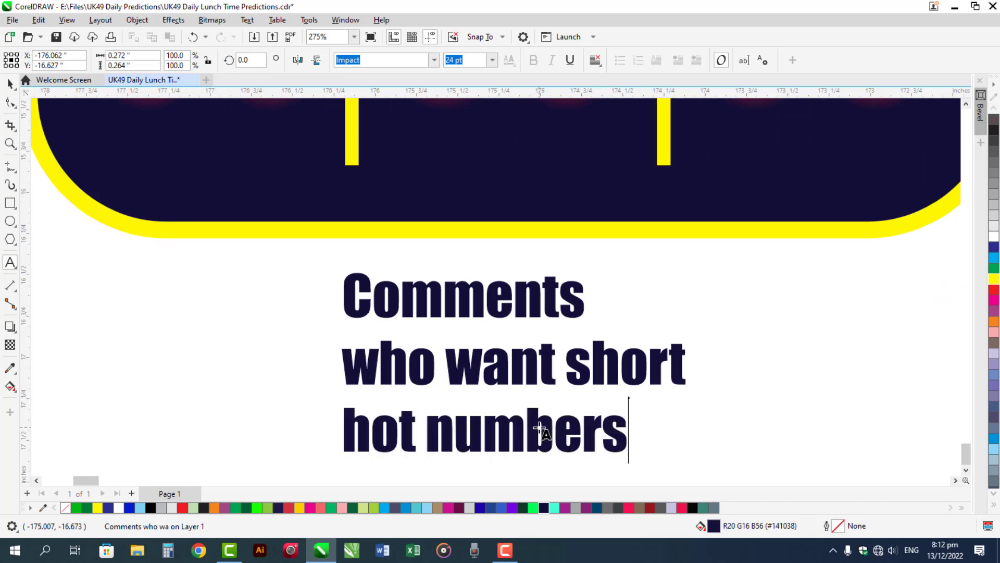
key(Return)
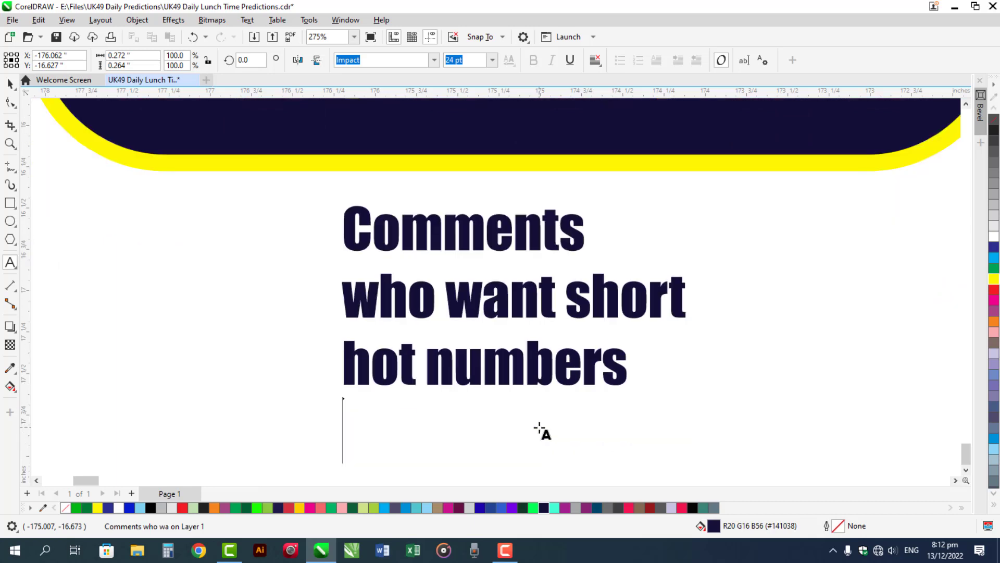
text(fro)
key(BackSpace)
key(BackSpace)
text(or )
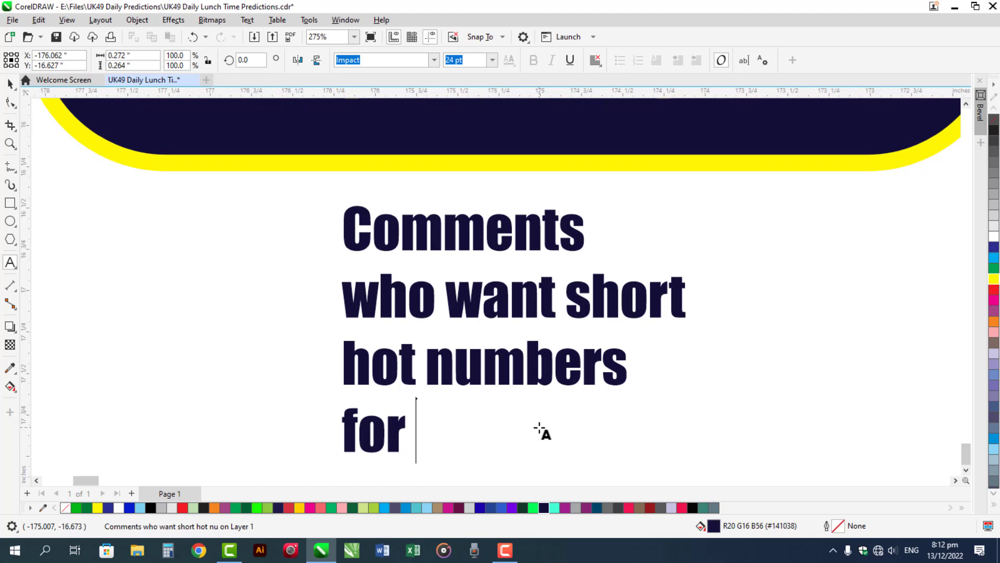
text(14 dec)
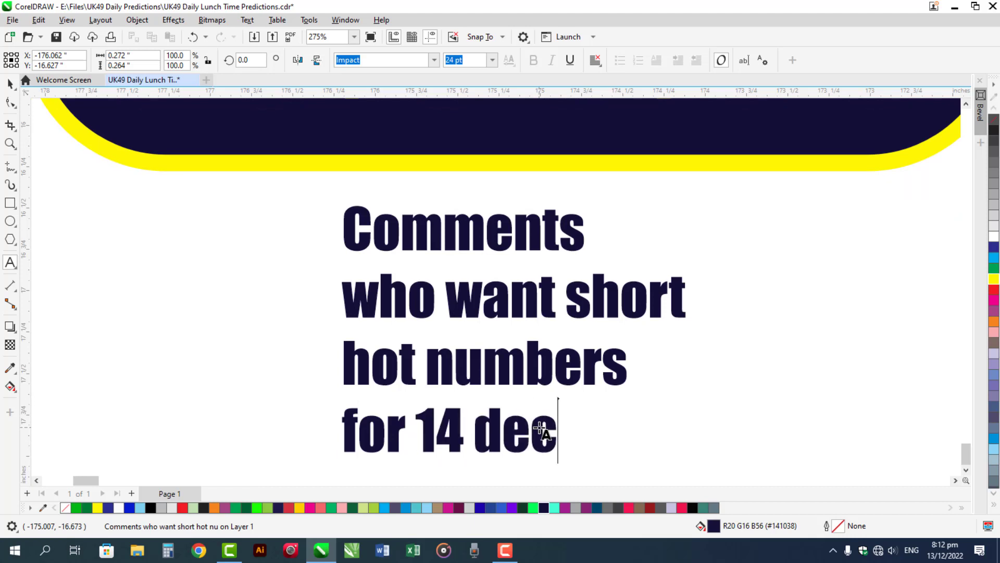
text(ember 2022)
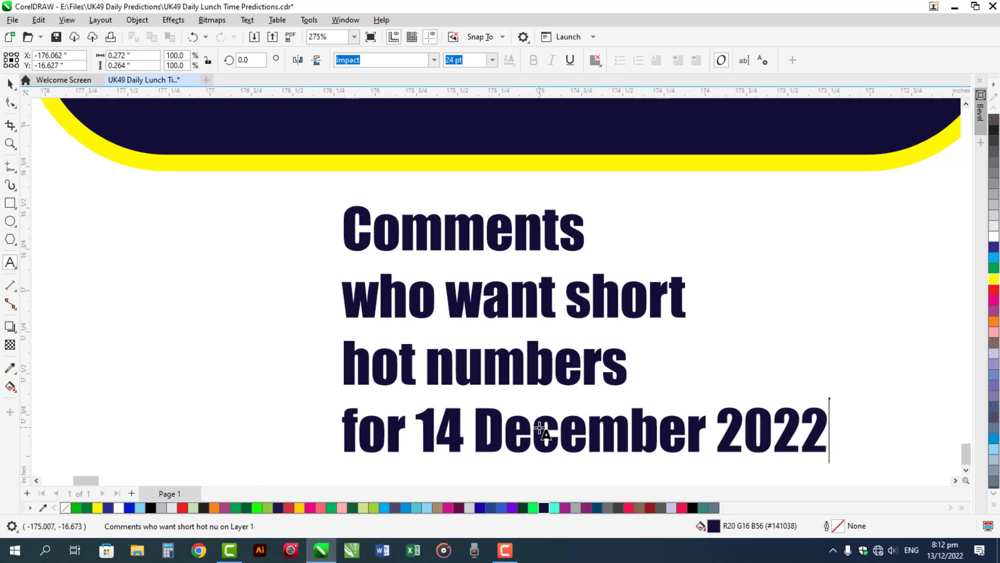
key(Return)
text(thanks)
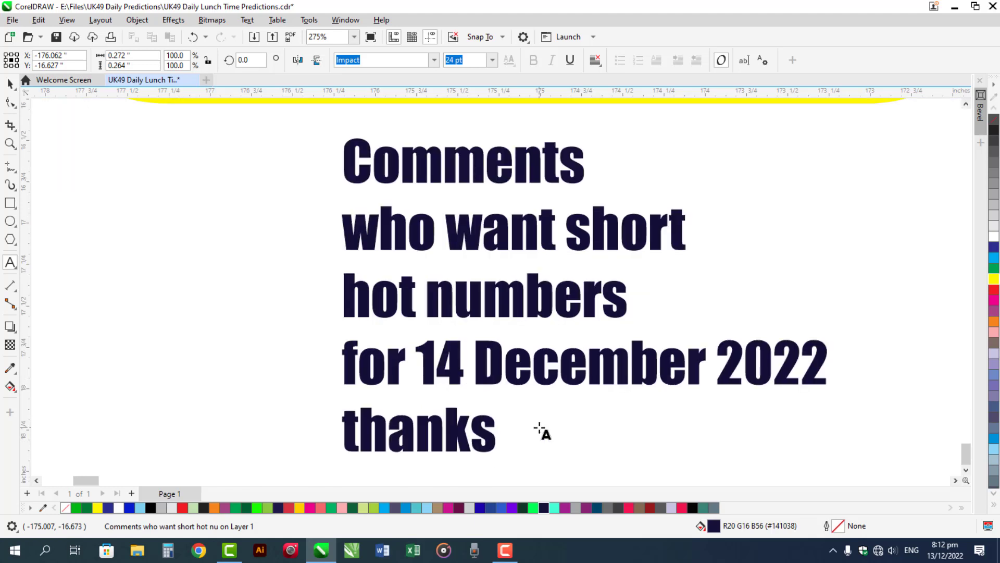